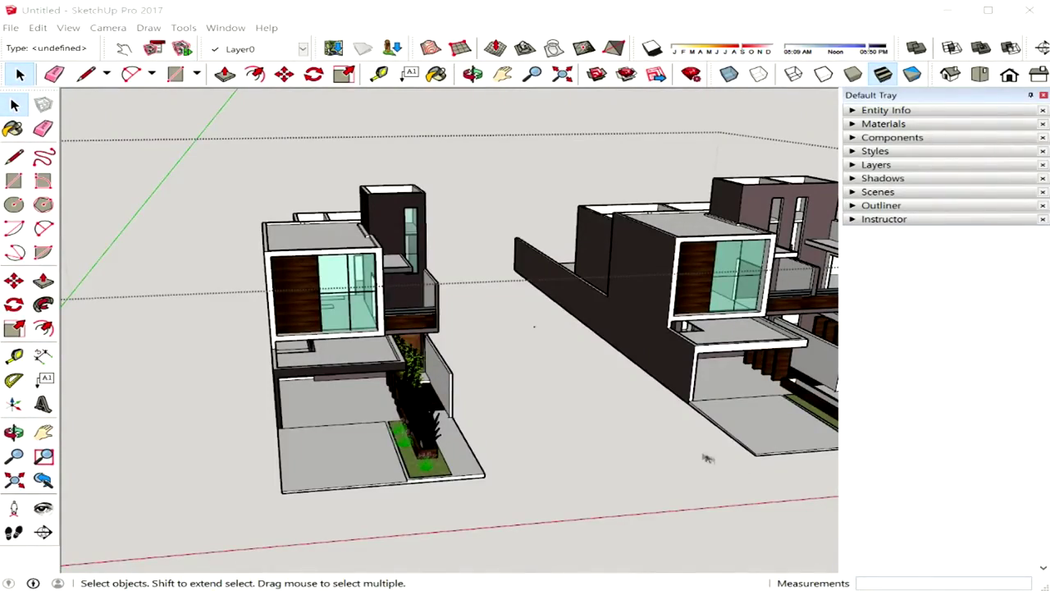
Step: Orbit around the houses and check the toolbar list without changing anything
middle_drag(657, 445, 539, 437)
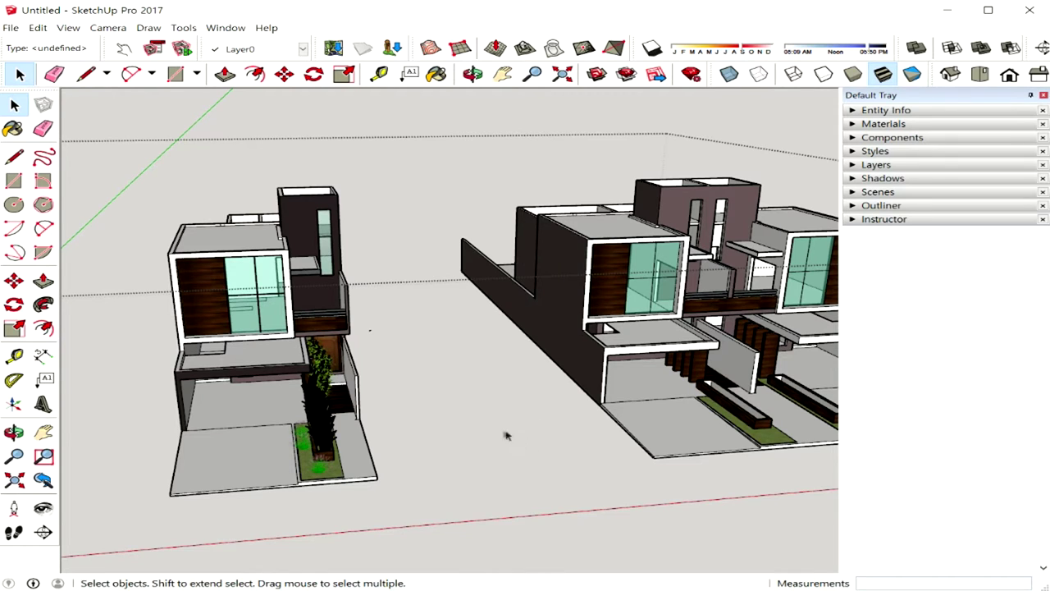
mouse_move(480, 380)
middle_down()
mouse_move(426, 382)
mouse_move(606, 385)
middle_up()
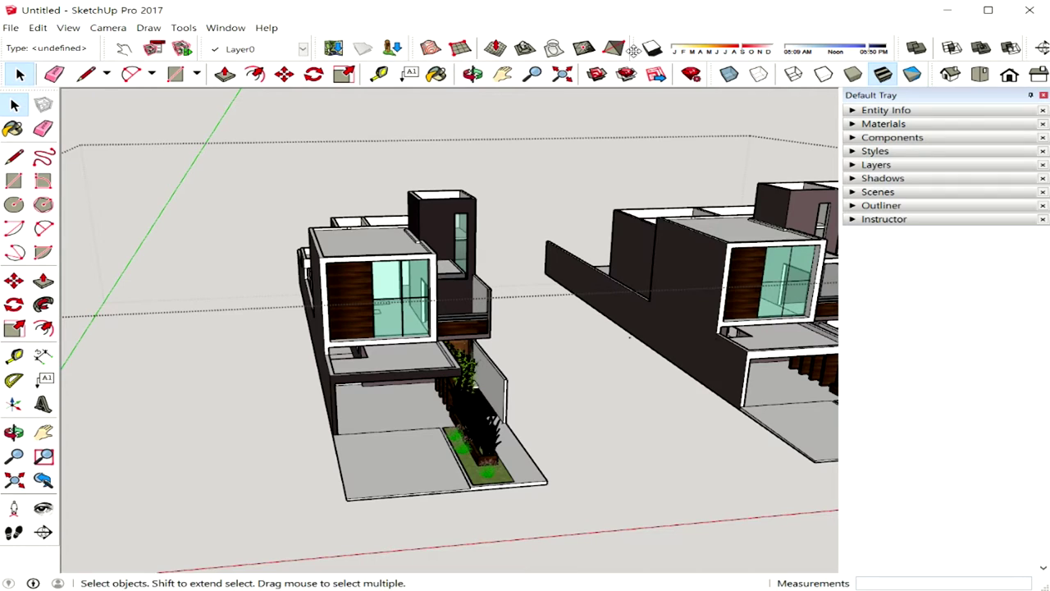
right_click(634, 50)
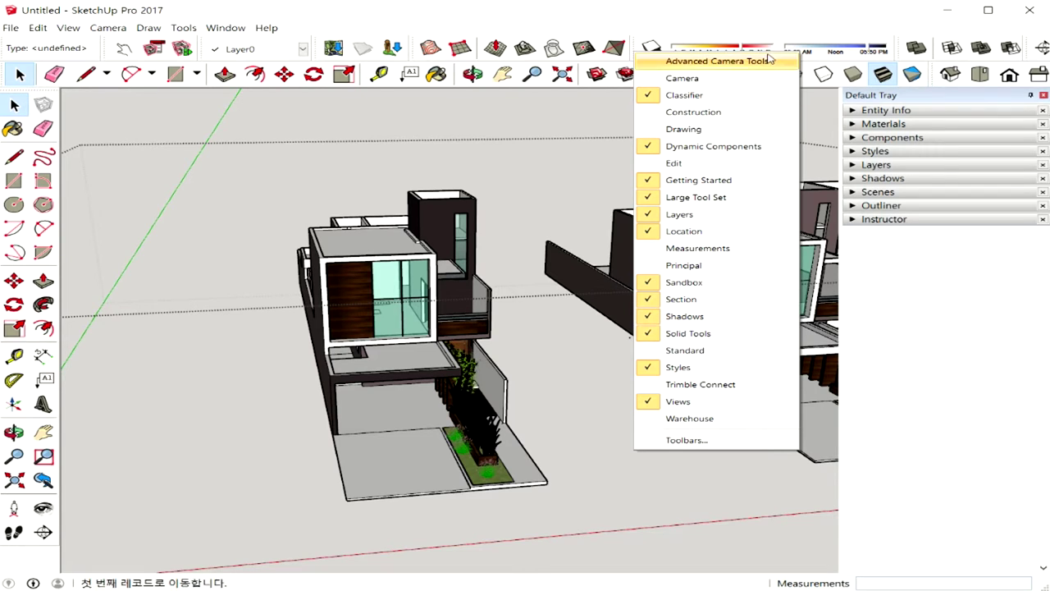
click(715, 28)
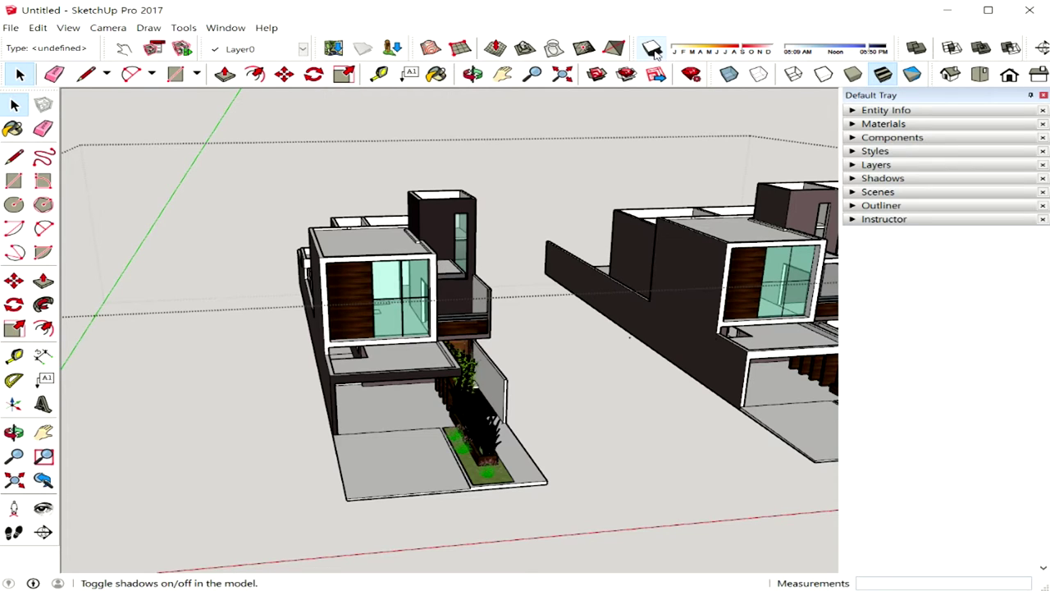
Step: Briefly turn shadows on and off, then orbit to a front view of the houses
click(654, 51)
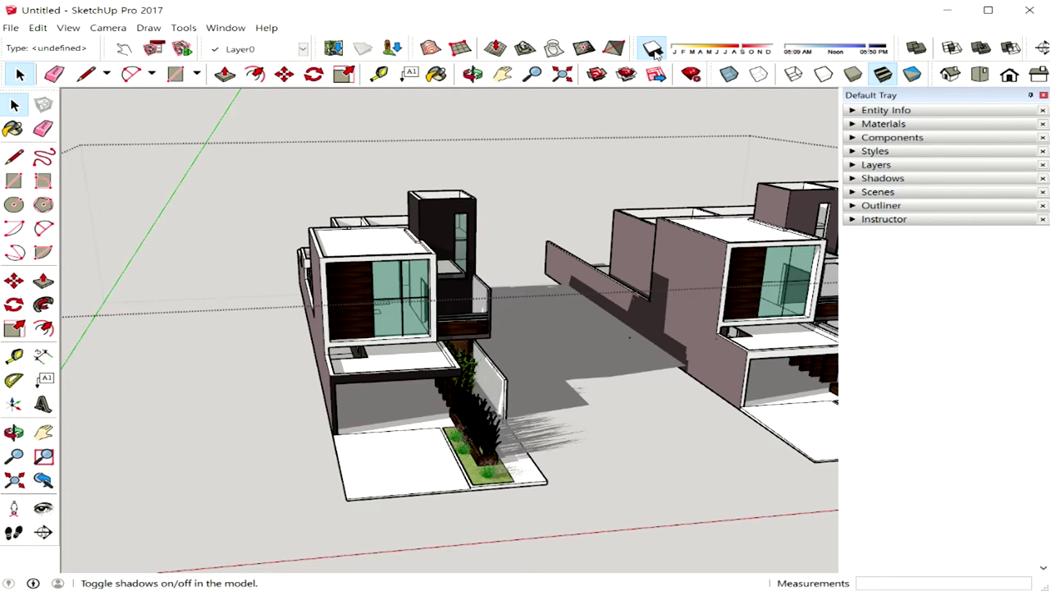
click(654, 51)
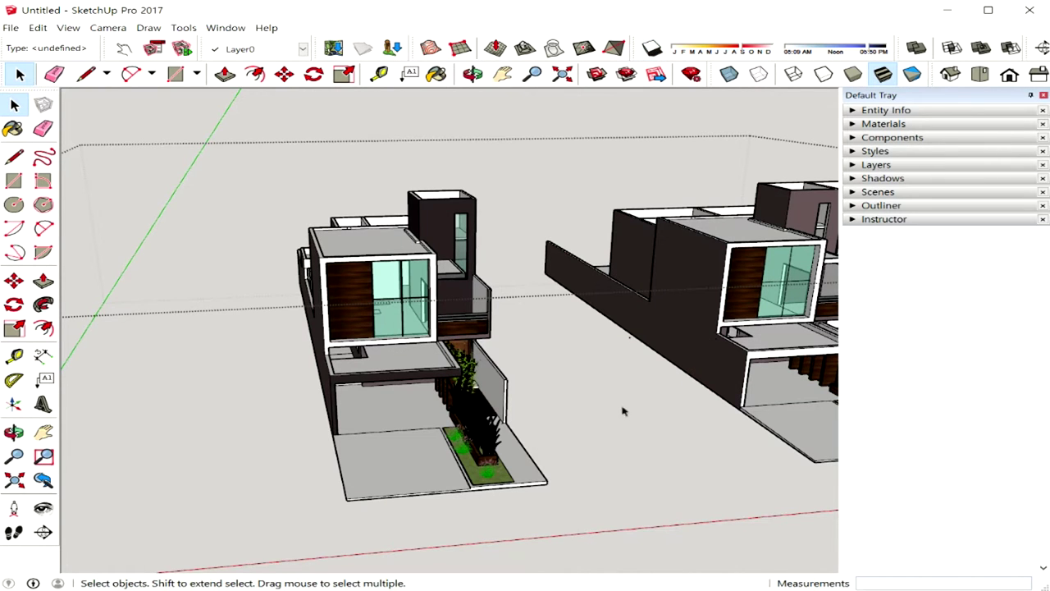
middle_drag(602, 332, 544, 328)
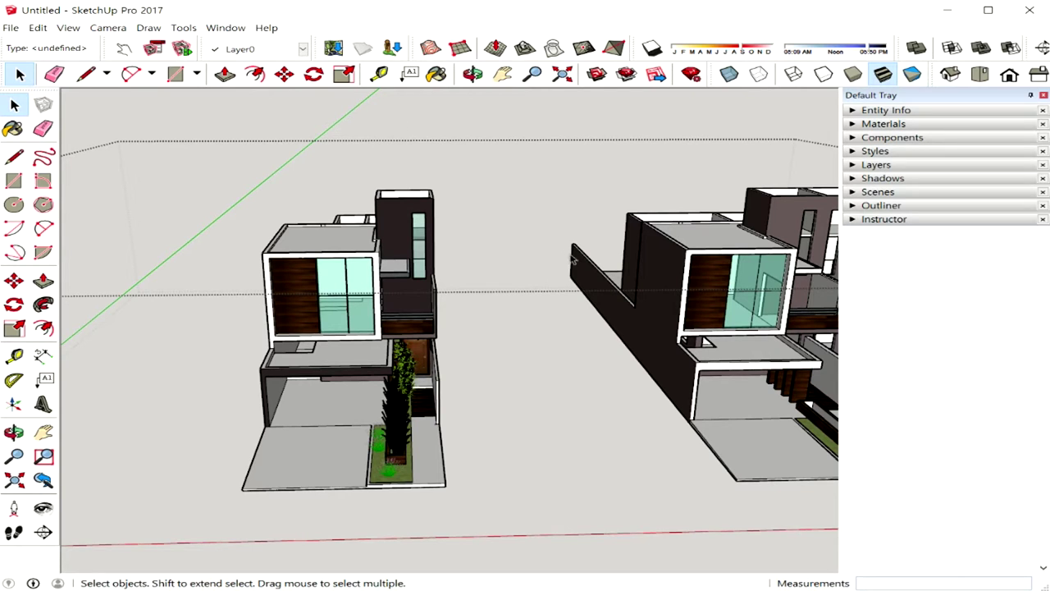
middle_drag(597, 336, 605, 317)
middle_drag(542, 325, 612, 302)
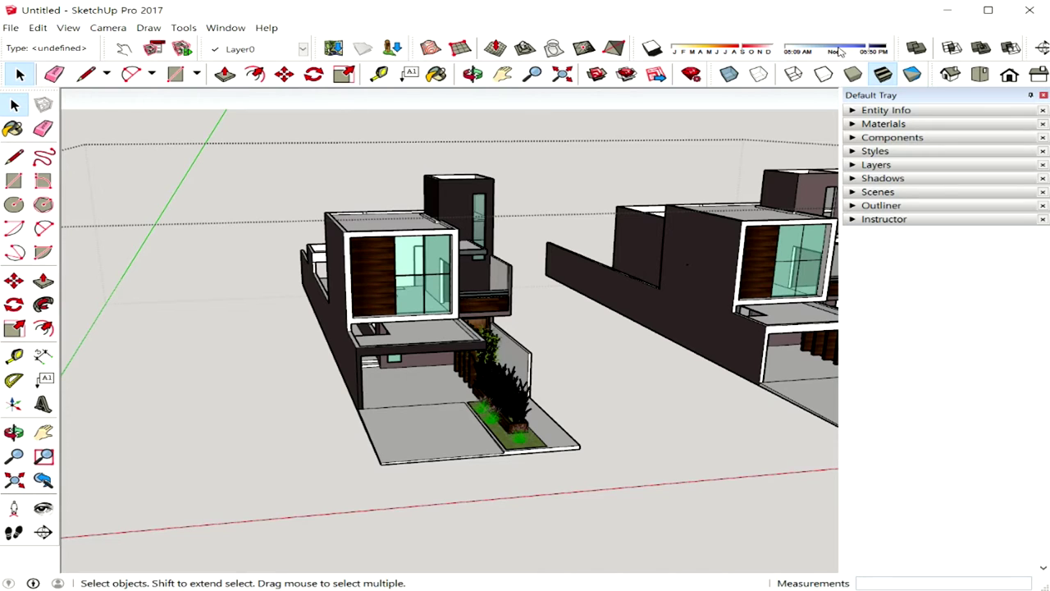
middle_drag(730, 234, 648, 86)
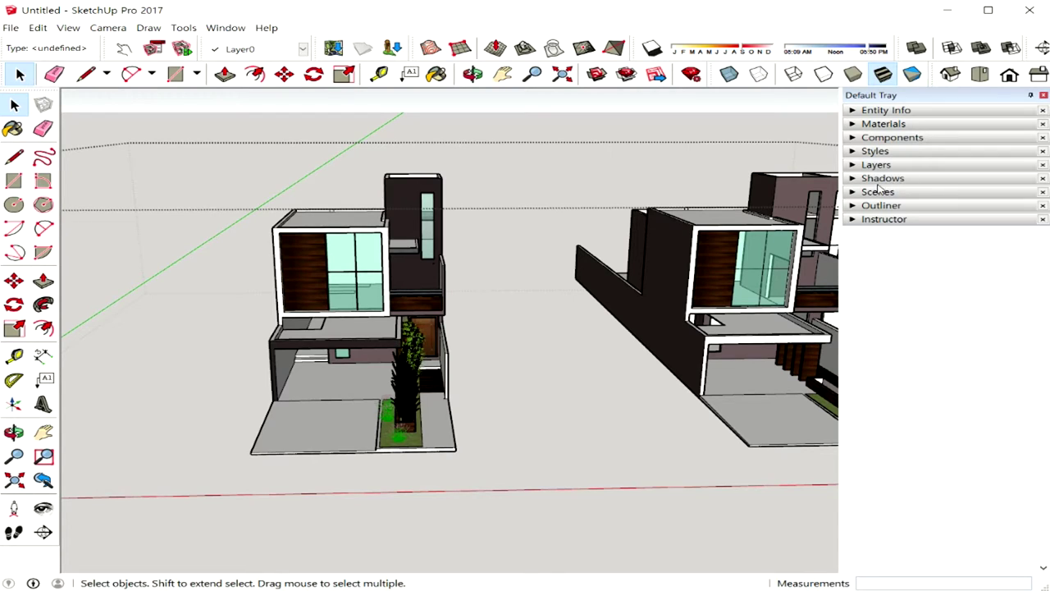
Step: Review the Default Tray in the side tray's Manage Trays window, then close it
right_click(924, 96)
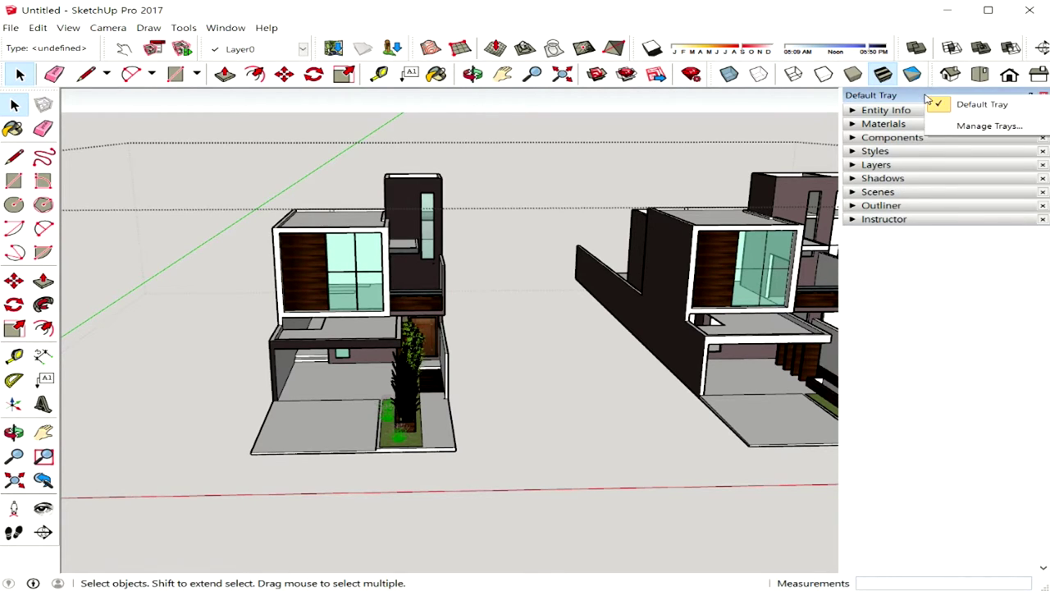
click(969, 128)
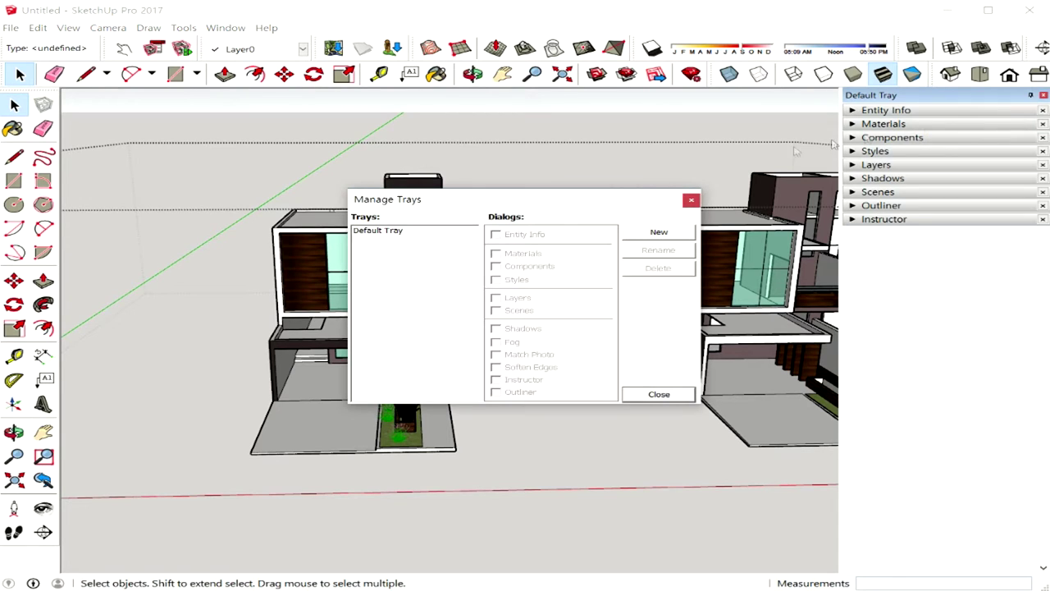
click(431, 229)
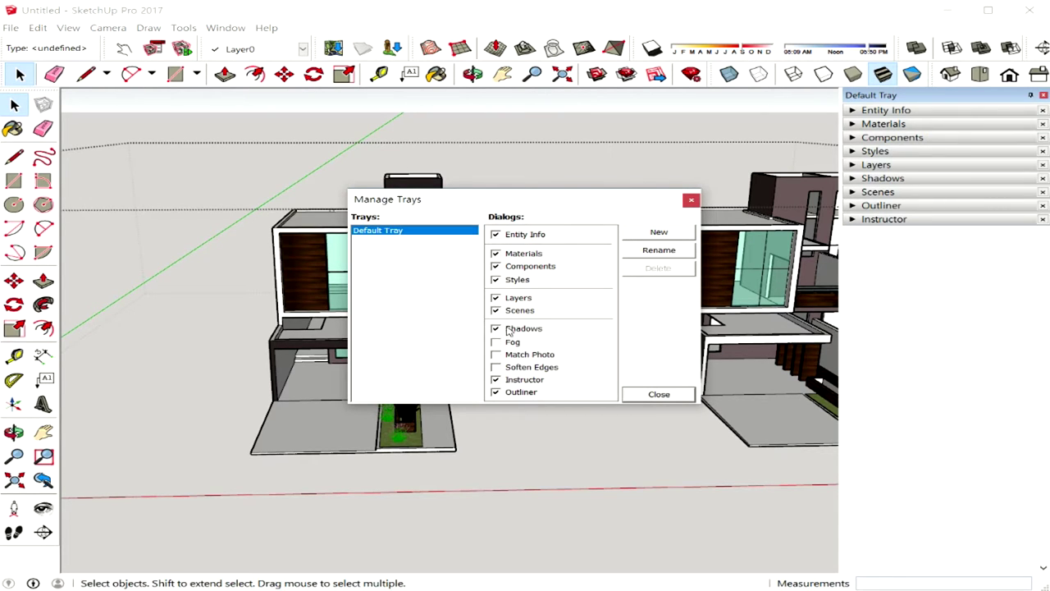
click(678, 395)
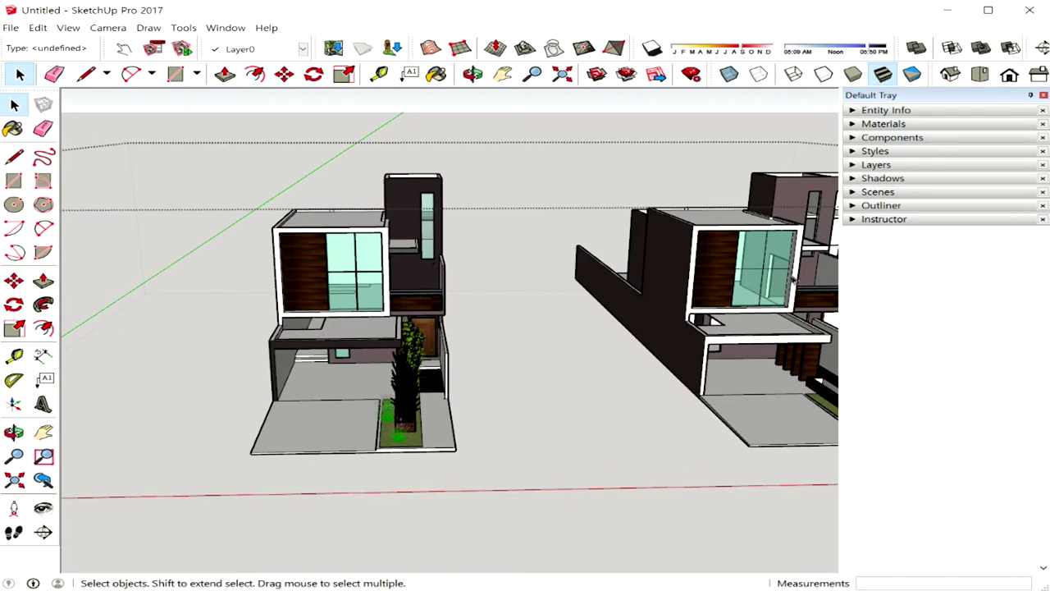
Step: Expand the Shadows panel showing UTC+08:00, 03:29, 09/05, light 87, dark 48
click(876, 179)
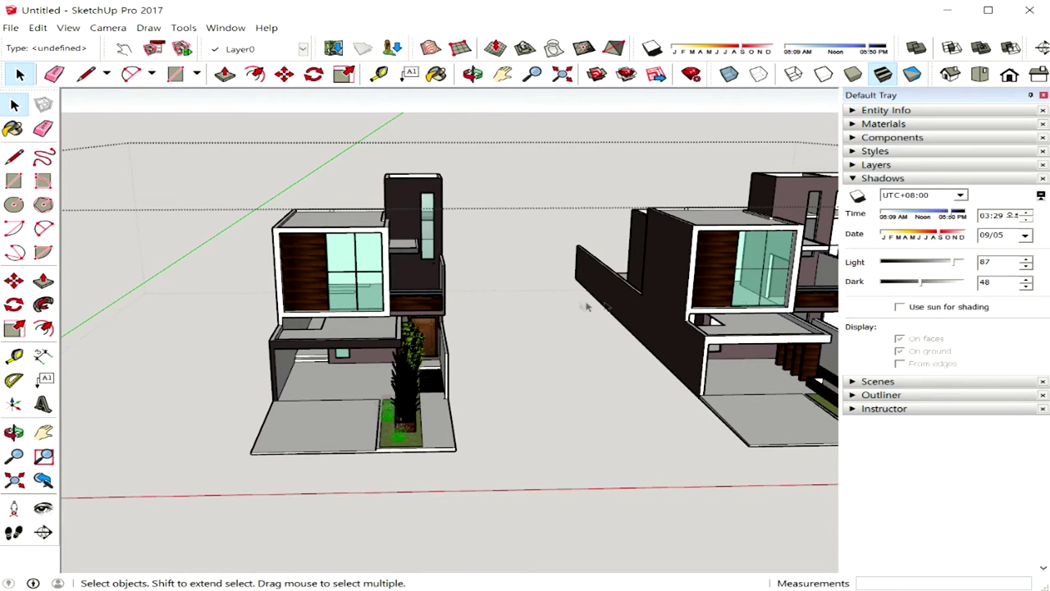
mouse_move(569, 299)
middle_down()
mouse_move(570, 316)
mouse_move(585, 314)
middle_up()
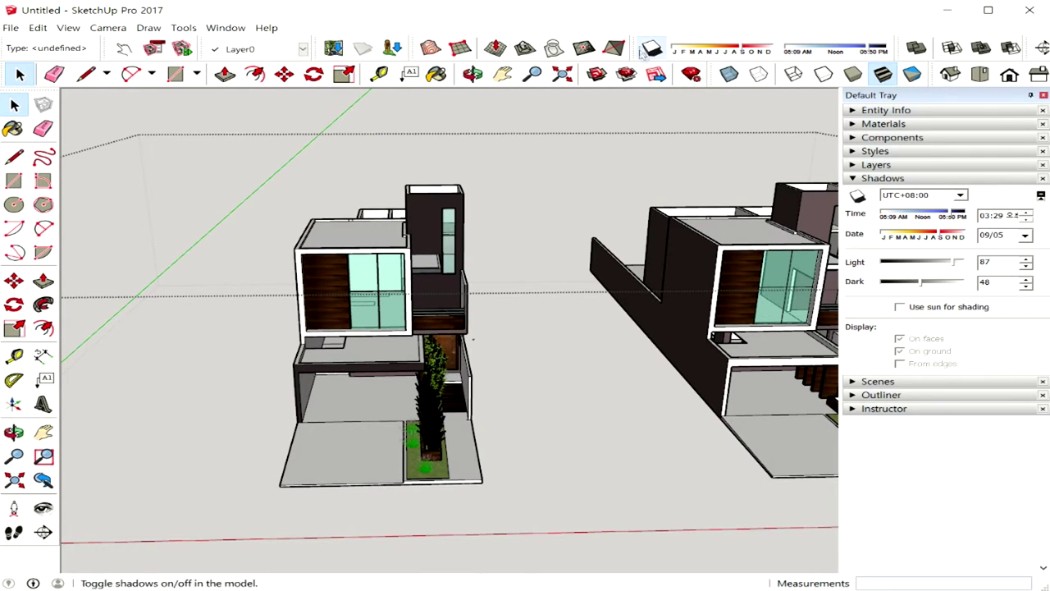
mouse_move(622, 266)
middle_down()
mouse_move(573, 247)
mouse_move(578, 237)
middle_up()
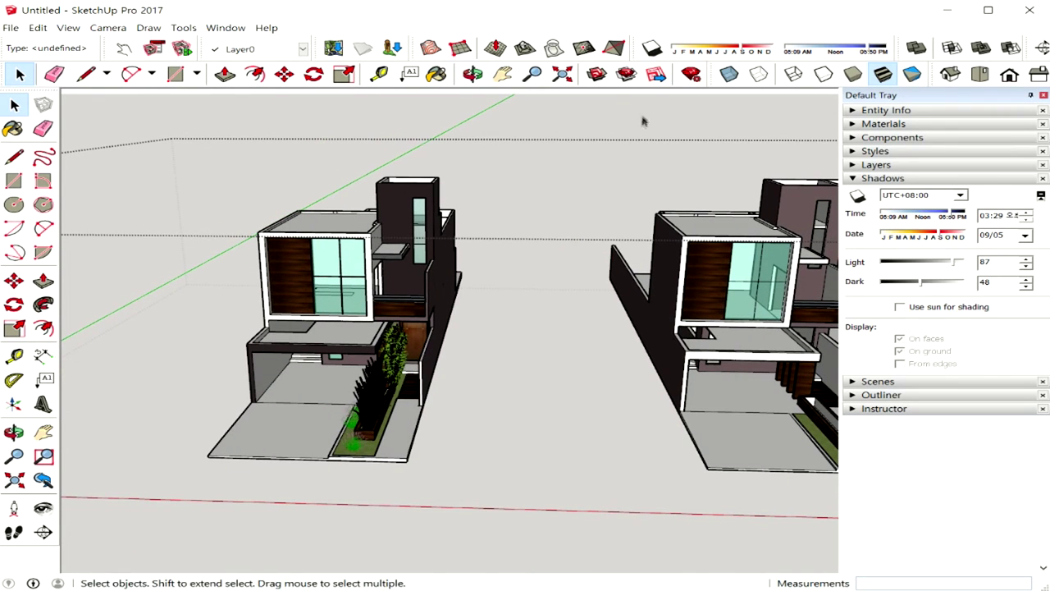
Step: Switch shadows on and set the sun to date 10/24, time 11:15
click(652, 49)
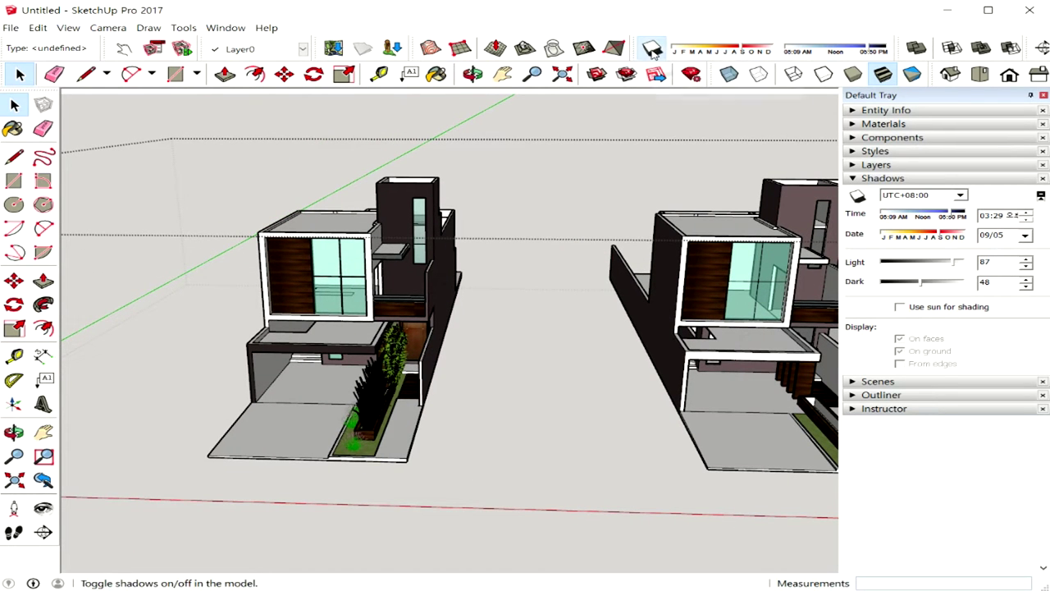
middle_drag(565, 299, 570, 296)
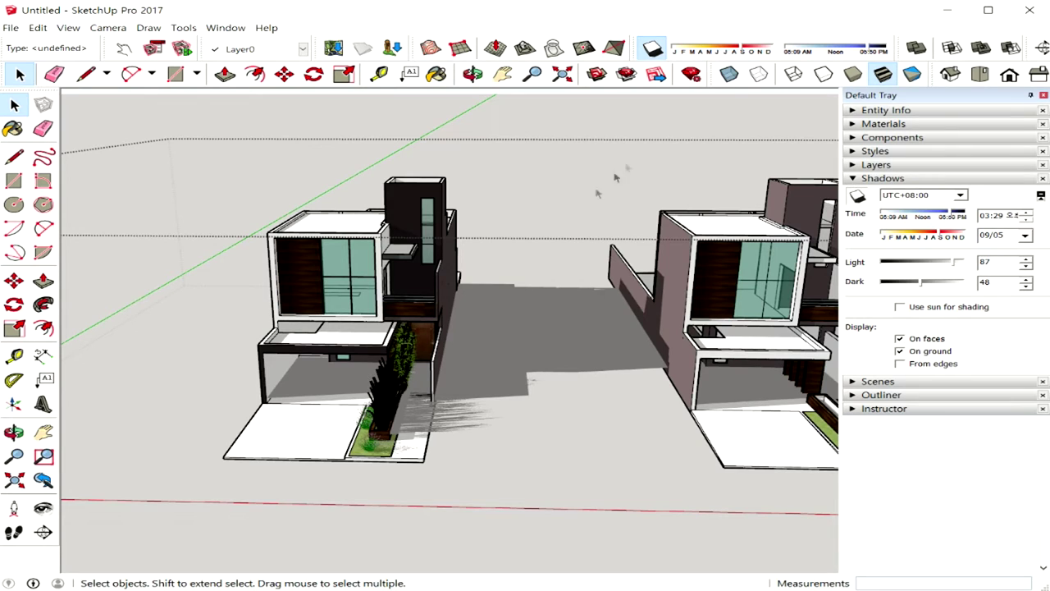
mouse_move(701, 54)
mouse_down()
mouse_move(679, 53)
mouse_move(760, 52)
mouse_up()
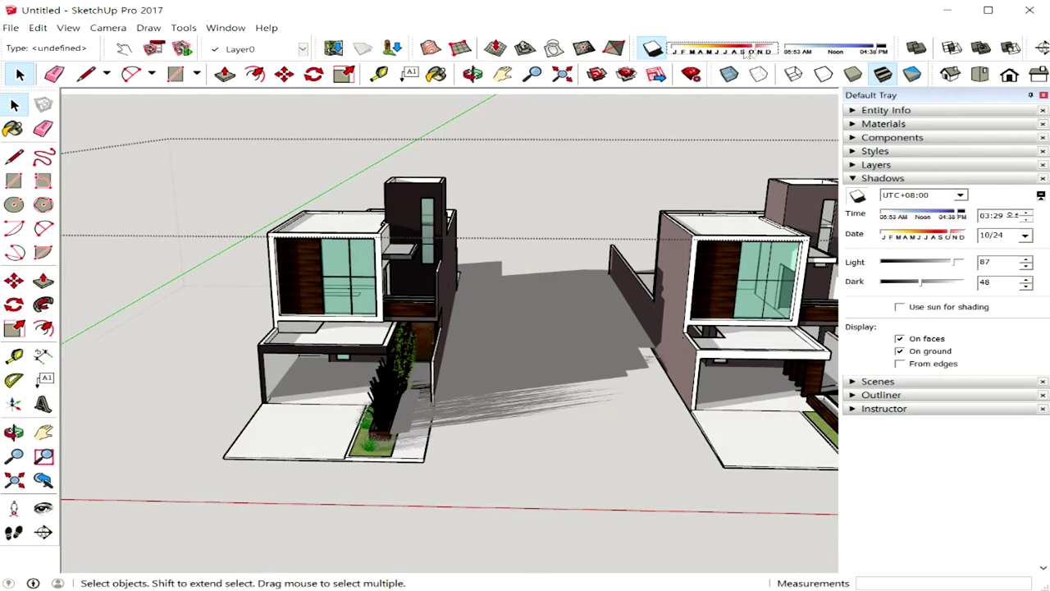
drag(837, 53, 828, 52)
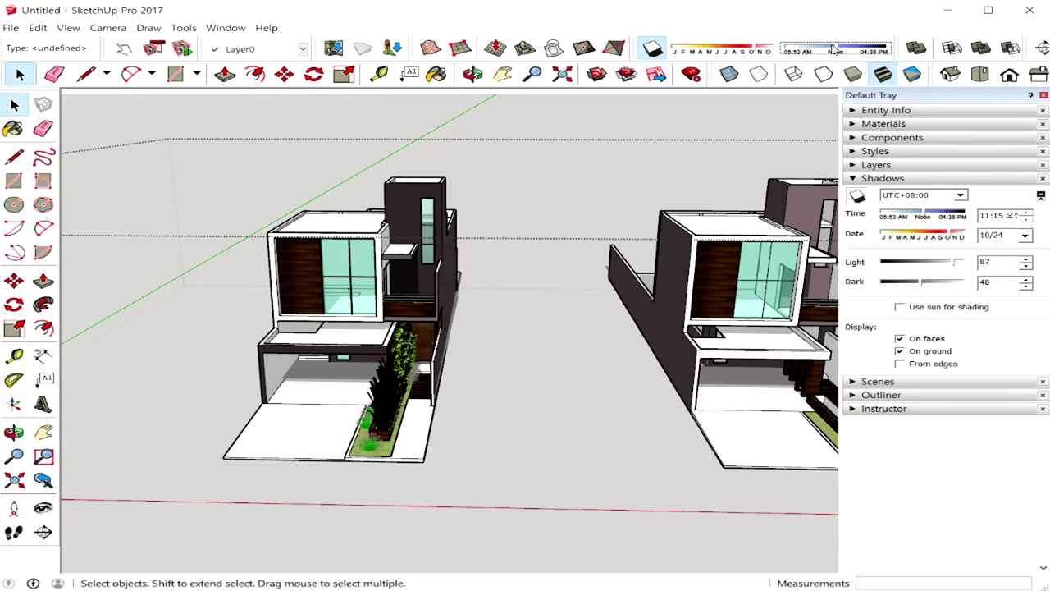
Step: Set the shadow time to 09:07 on 10/24 and orbit to inspect the long shadows
mouse_move(513, 301)
middle_down()
mouse_move(367, 371)
mouse_move(546, 307)
middle_up()
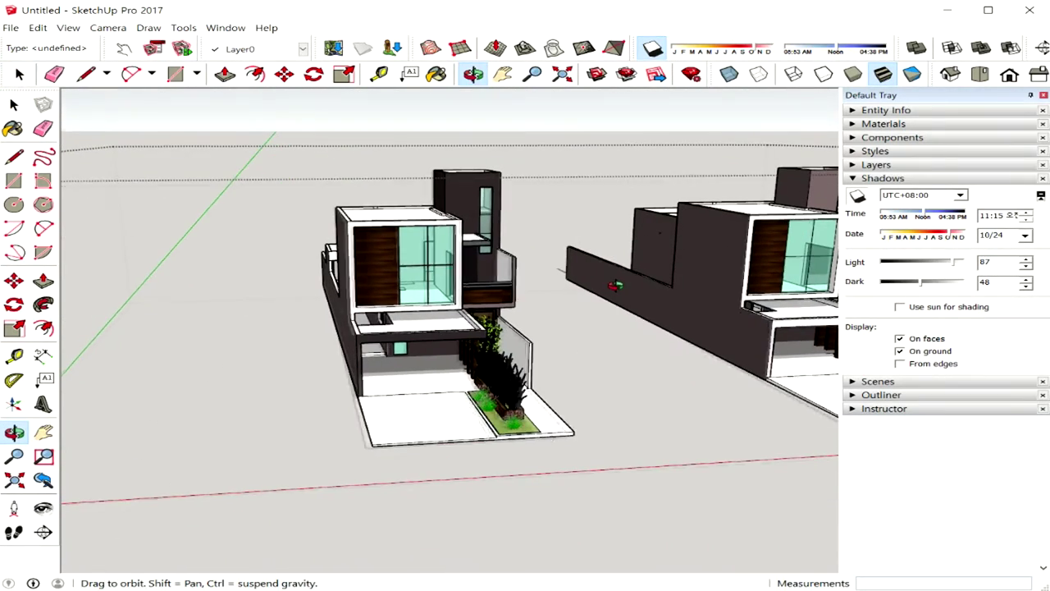
click(812, 52)
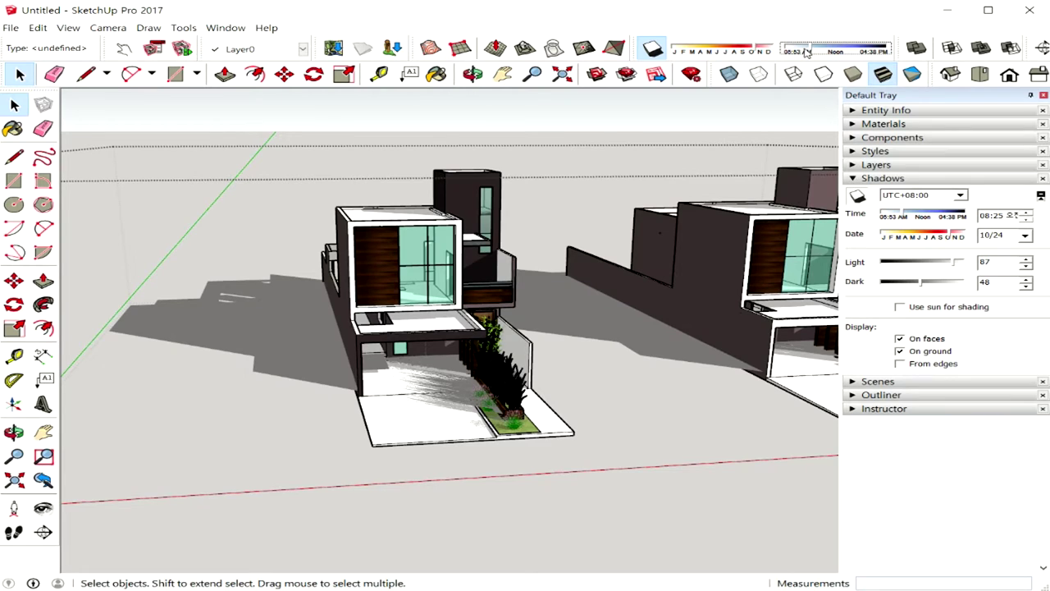
click(814, 52)
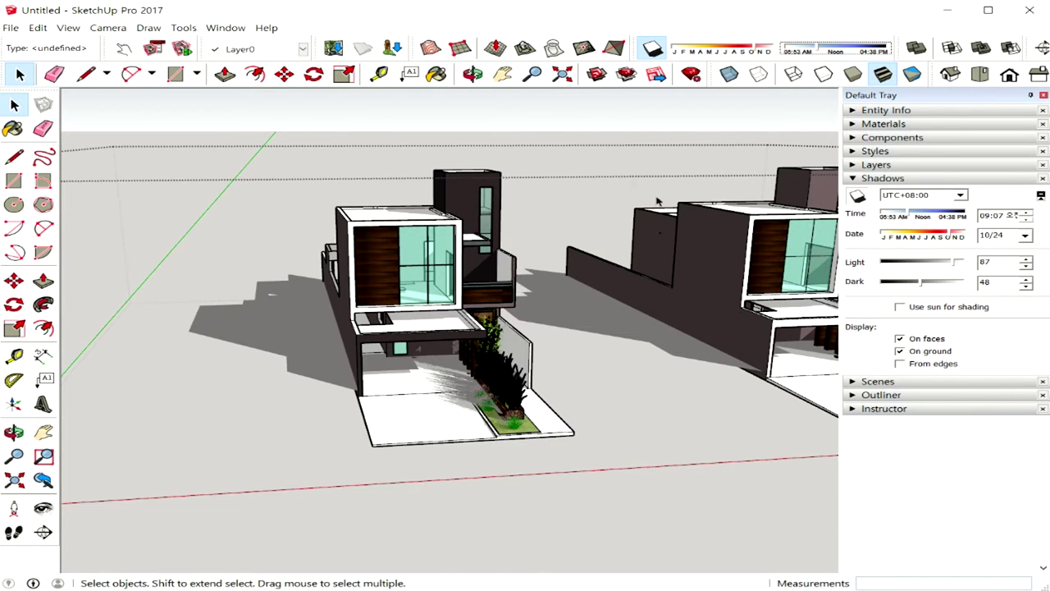
middle_drag(438, 304, 446, 306)
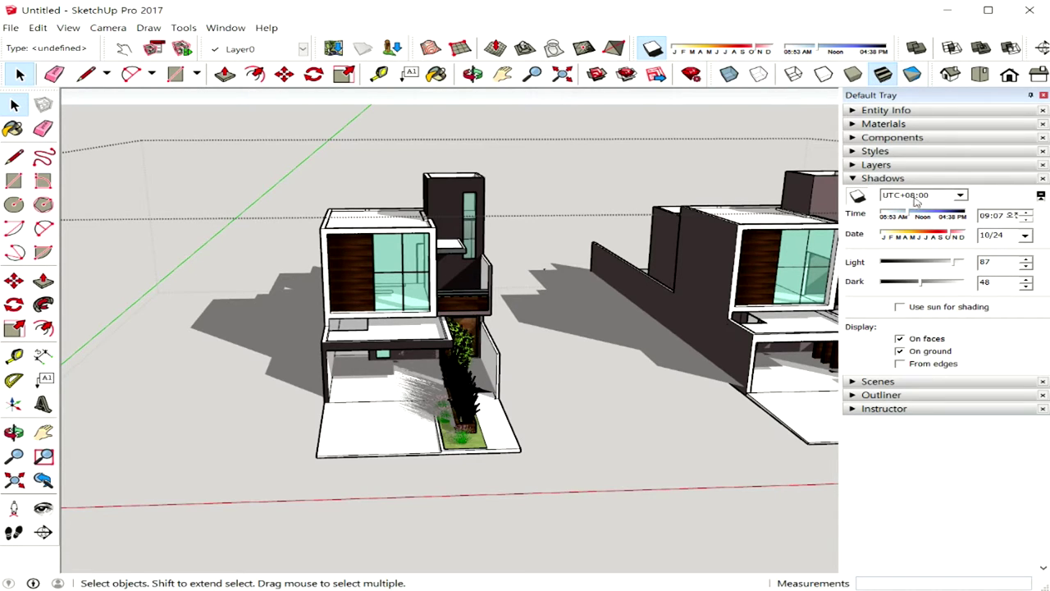
Step: Keep the UTC+08:00 time zone and change the shadow date to 10/19
click(958, 197)
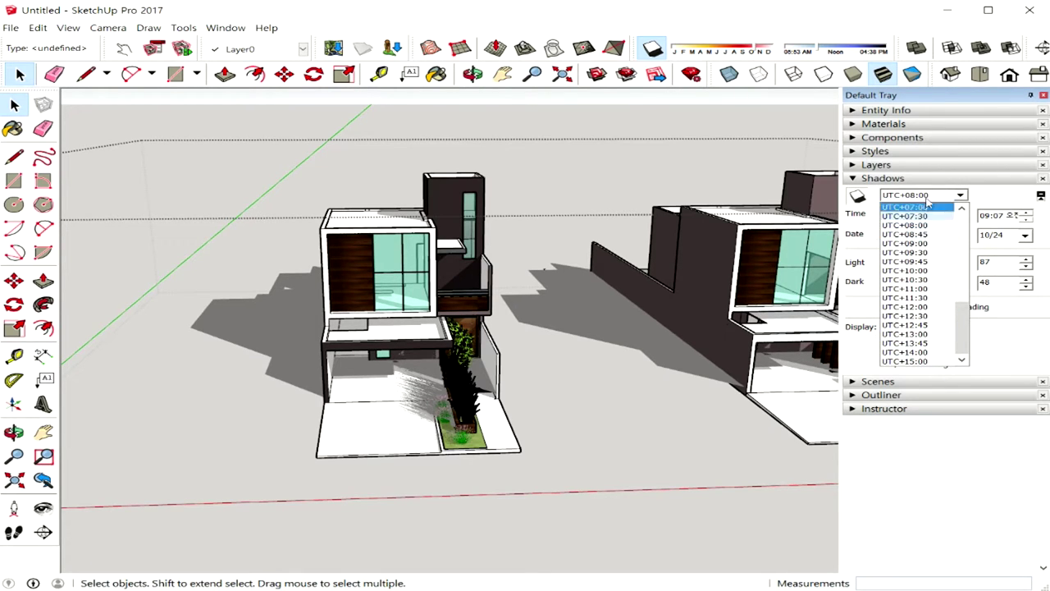
click(926, 225)
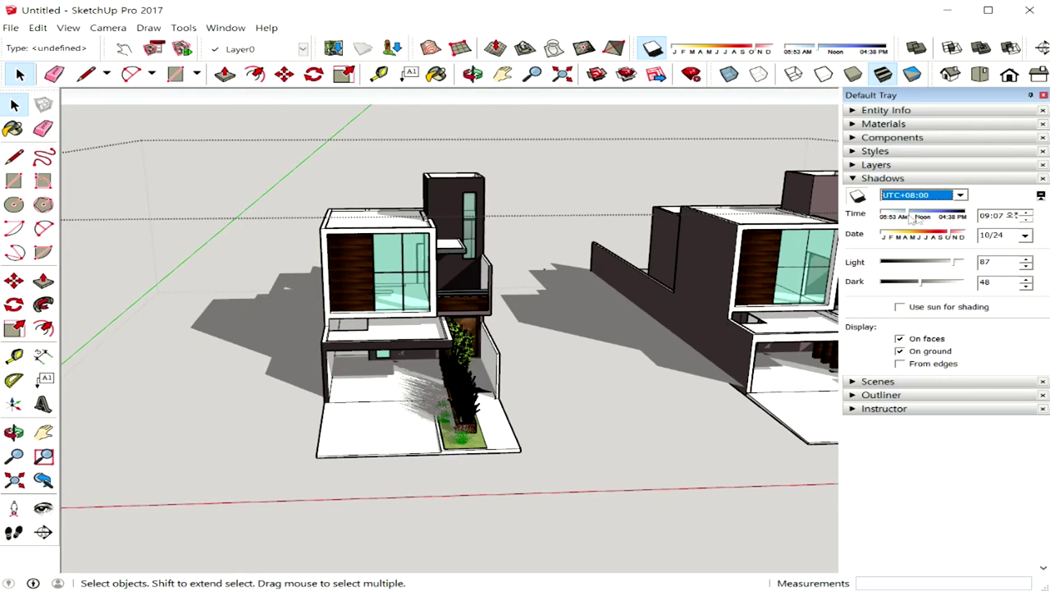
click(1007, 219)
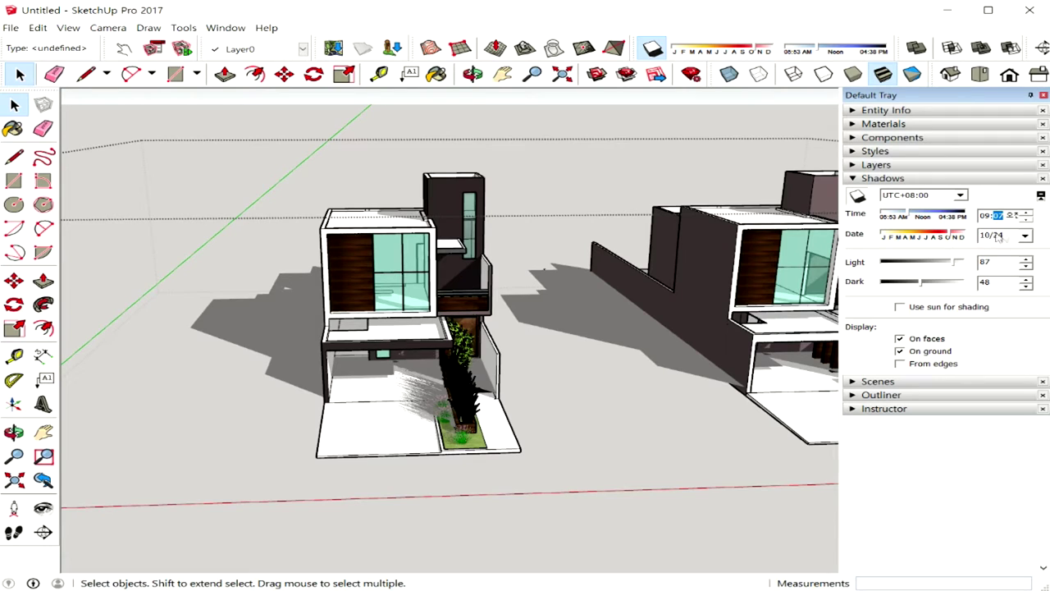
click(1025, 235)
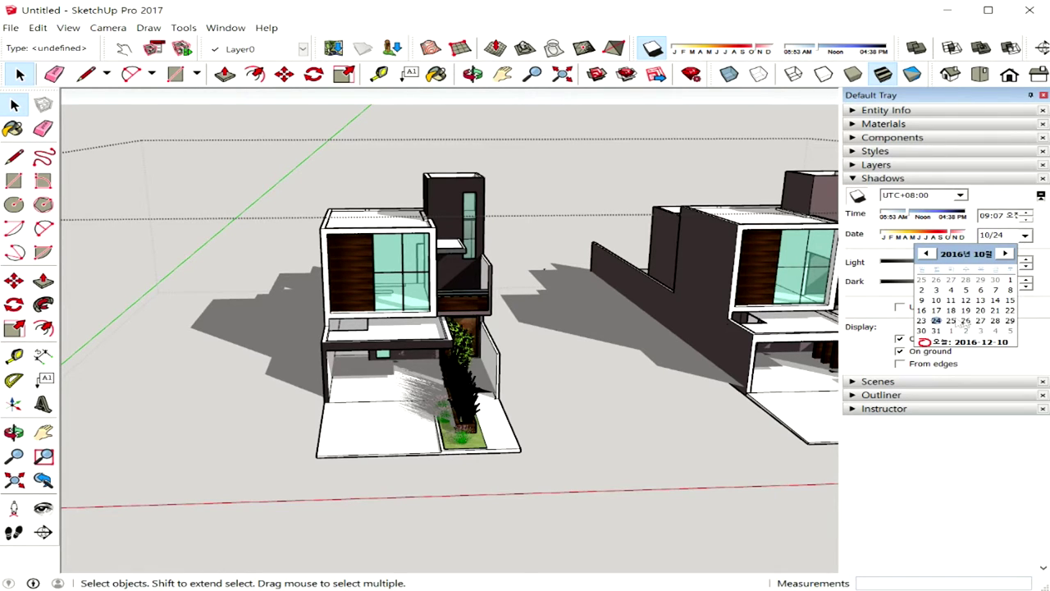
click(966, 311)
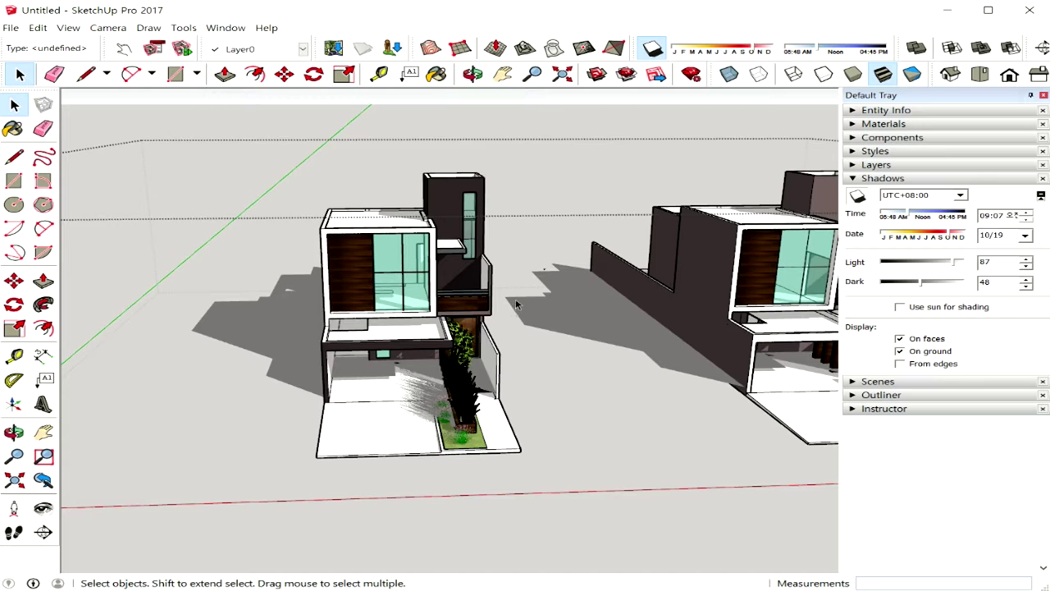
scroll(515, 296, up, 1)
Step: Zoom in and test different Light levels before settling the Light slider at 80
scroll(515, 297, up, 1)
scroll(515, 299, up, 2)
scroll(515, 302, up, 2)
middle_drag(516, 302, 648, 318)
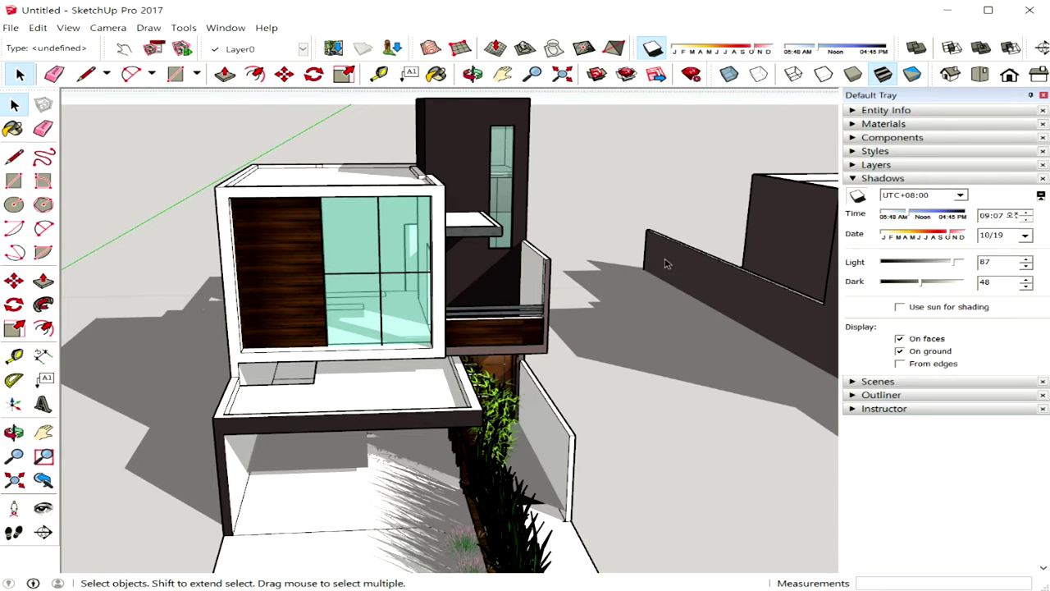
click(929, 262)
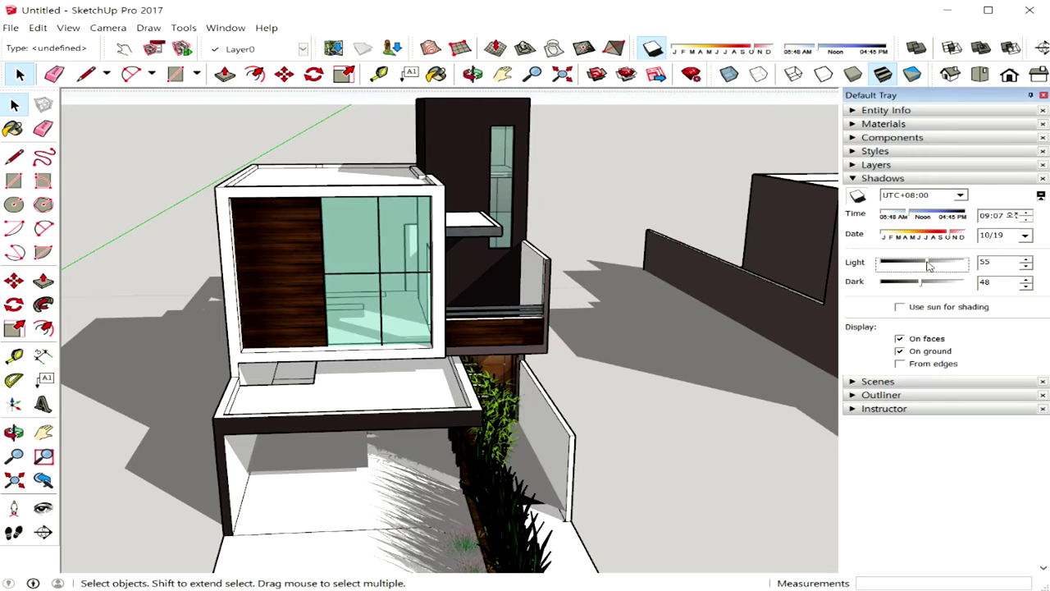
drag(912, 264, 903, 264)
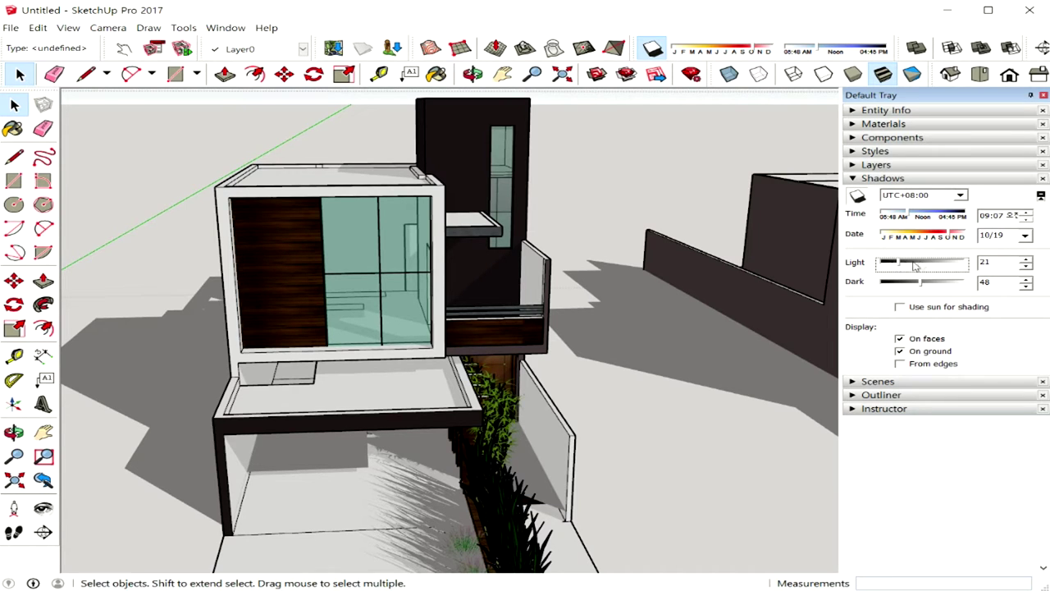
drag(933, 264, 951, 262)
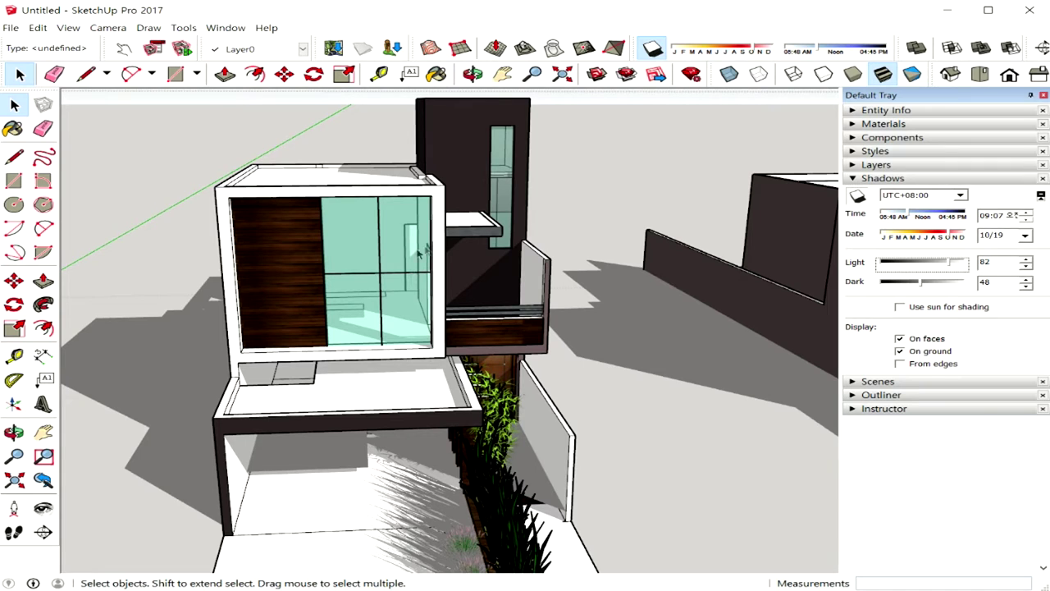
click(909, 263)
drag(909, 263, 949, 262)
Step: Set the Dark slider to 44 and orbit around the building to check
key(o)
drag(496, 358, 837, 312)
key(space)
mouse_move(888, 284)
mouse_down()
mouse_move(950, 283)
mouse_move(919, 287)
mouse_up()
mouse_move(594, 390)
middle_down()
mouse_move(503, 384)
mouse_move(633, 375)
mouse_move(827, 320)
middle_up()
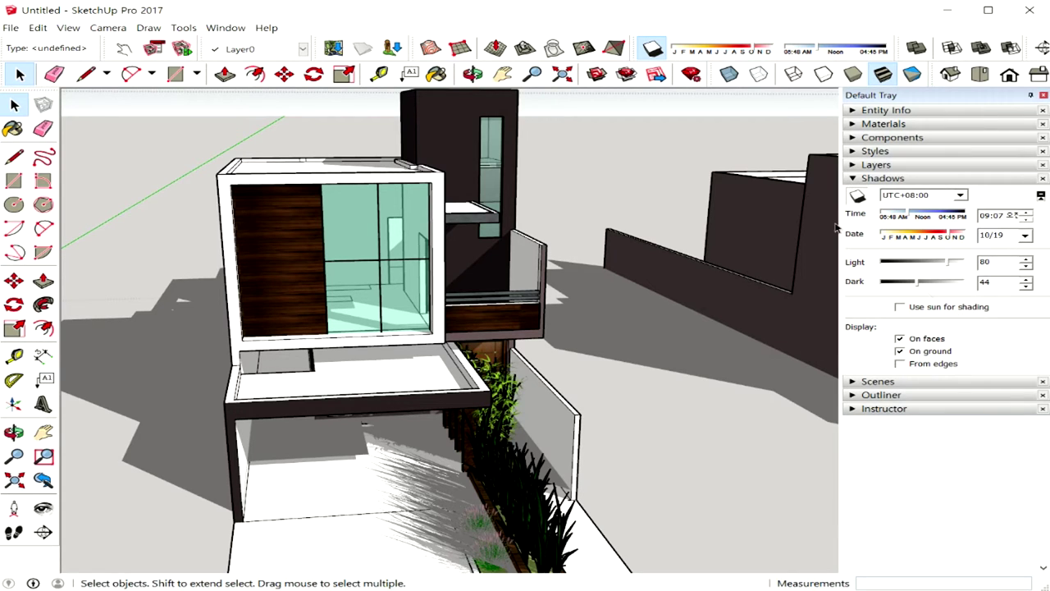
Step: Turn shadows off and enable Use sun for shading, viewing the house from low front
click(652, 50)
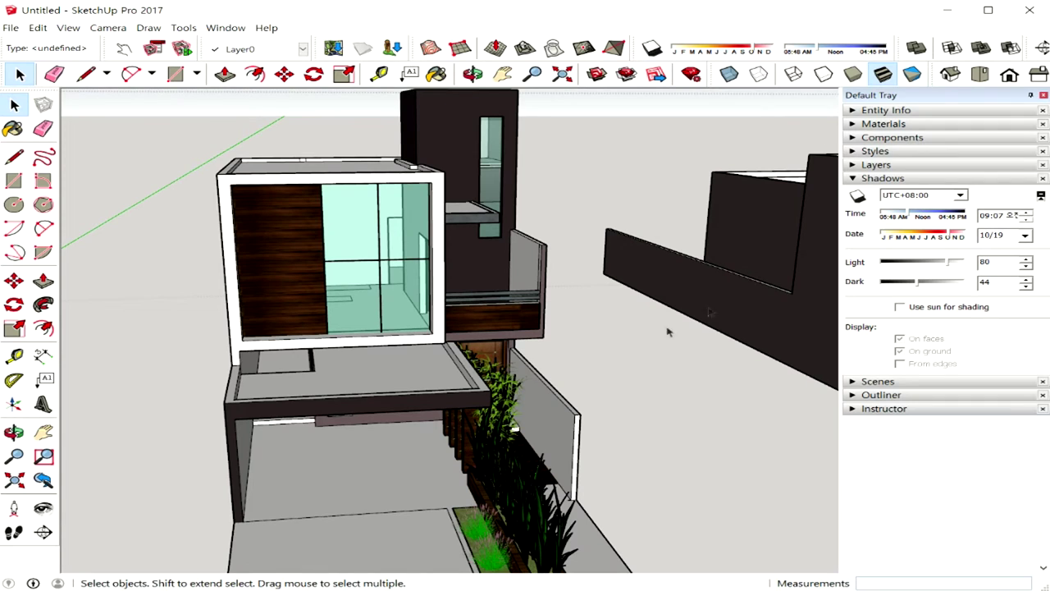
mouse_move(575, 323)
middle_down()
mouse_move(569, 301)
mouse_move(615, 270)
middle_up()
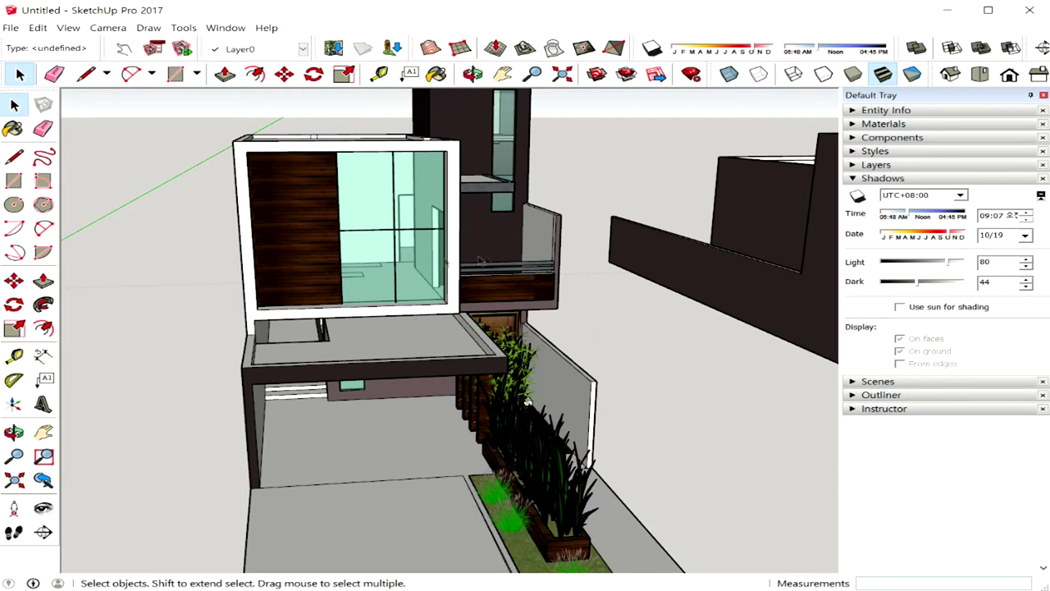
click(900, 308)
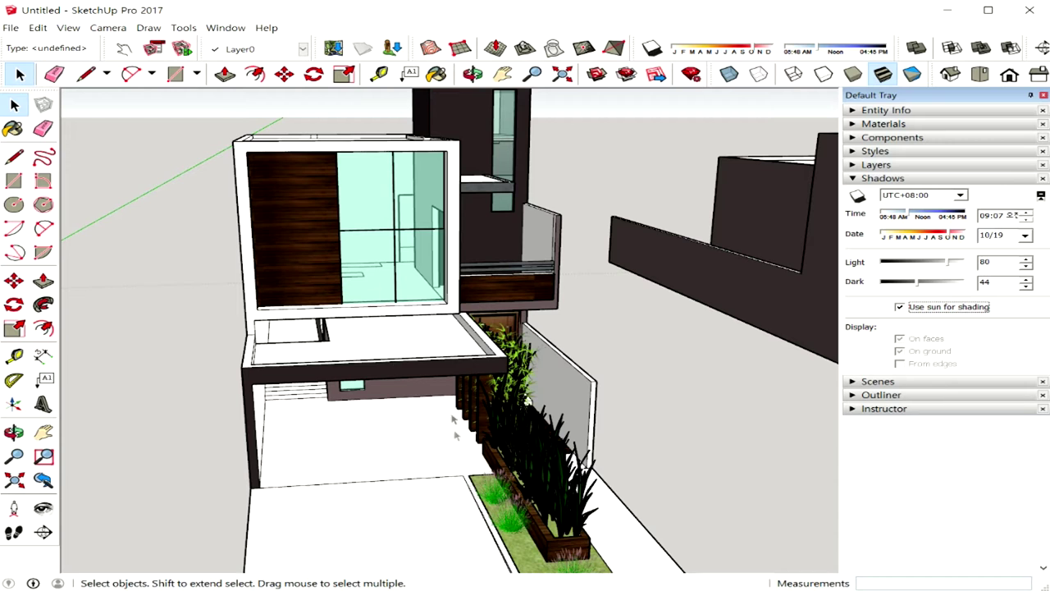
middle_drag(459, 437, 445, 403)
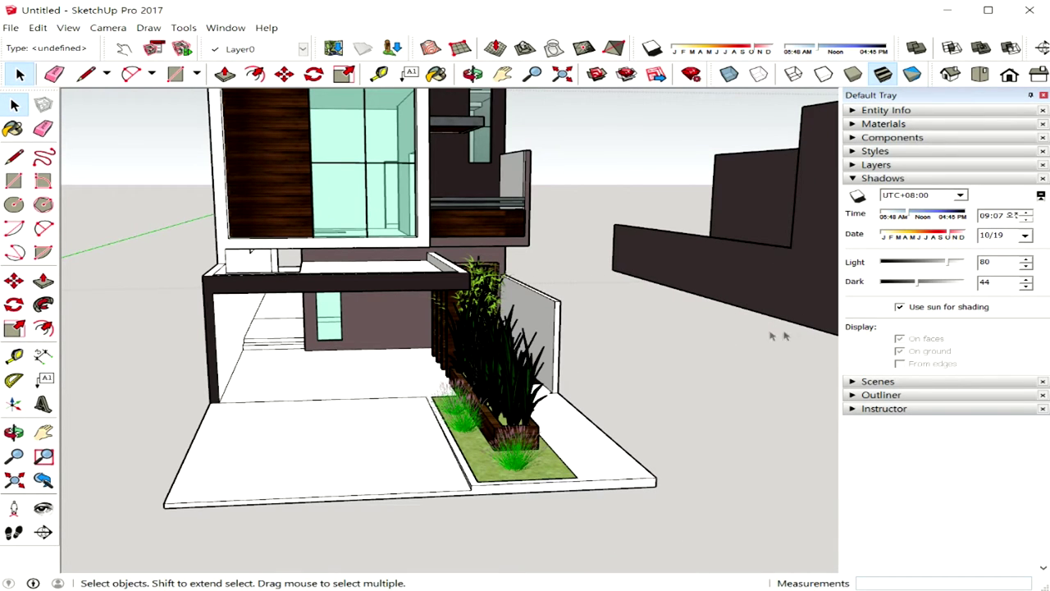
Step: Toggle Use sun for shading off and on, leave it off, and re-enable shadows
click(900, 308)
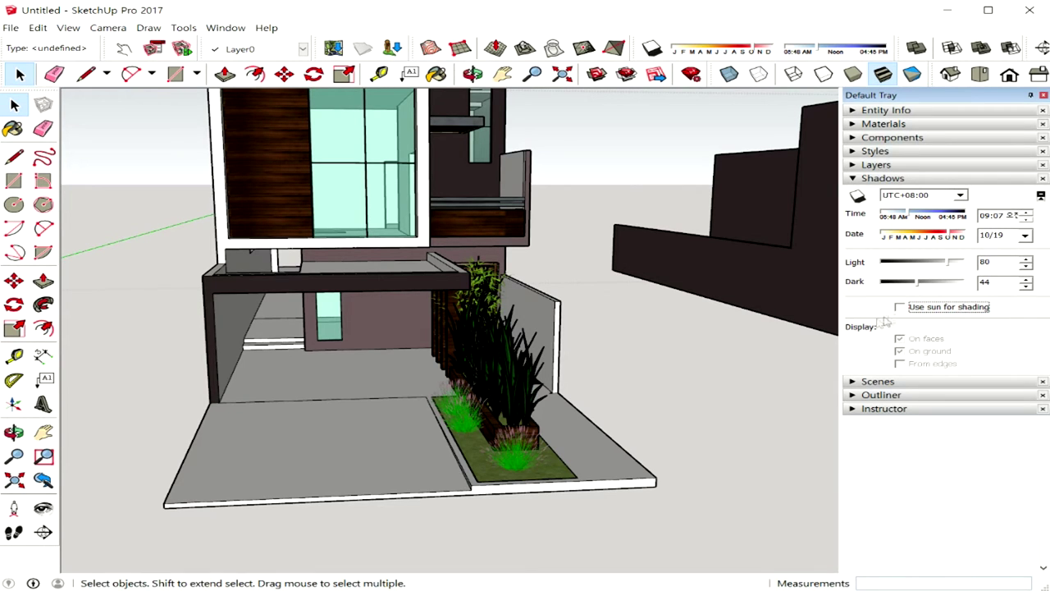
click(900, 306)
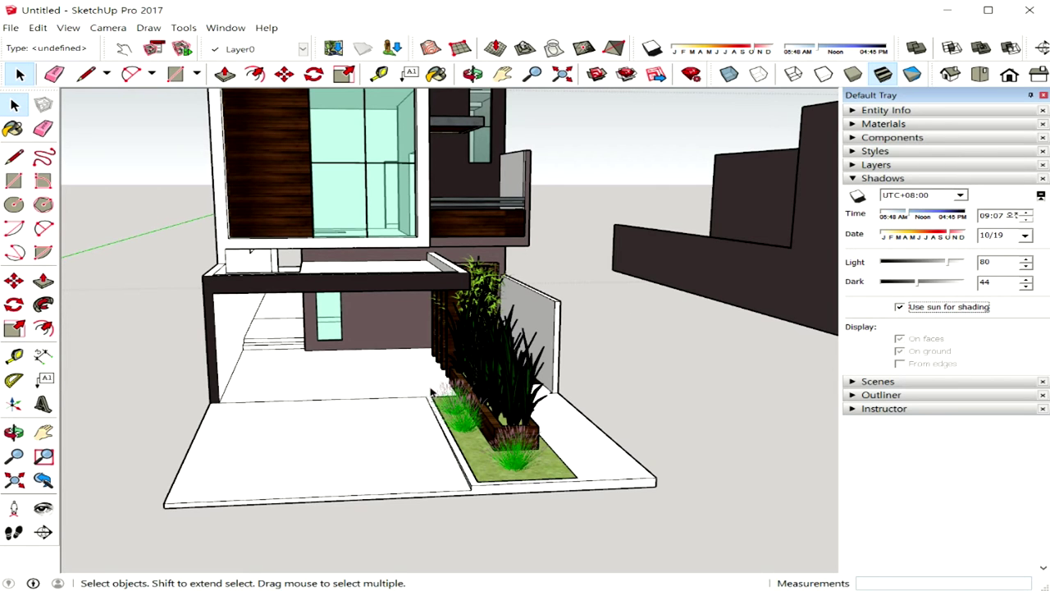
middle_drag(431, 391, 477, 383)
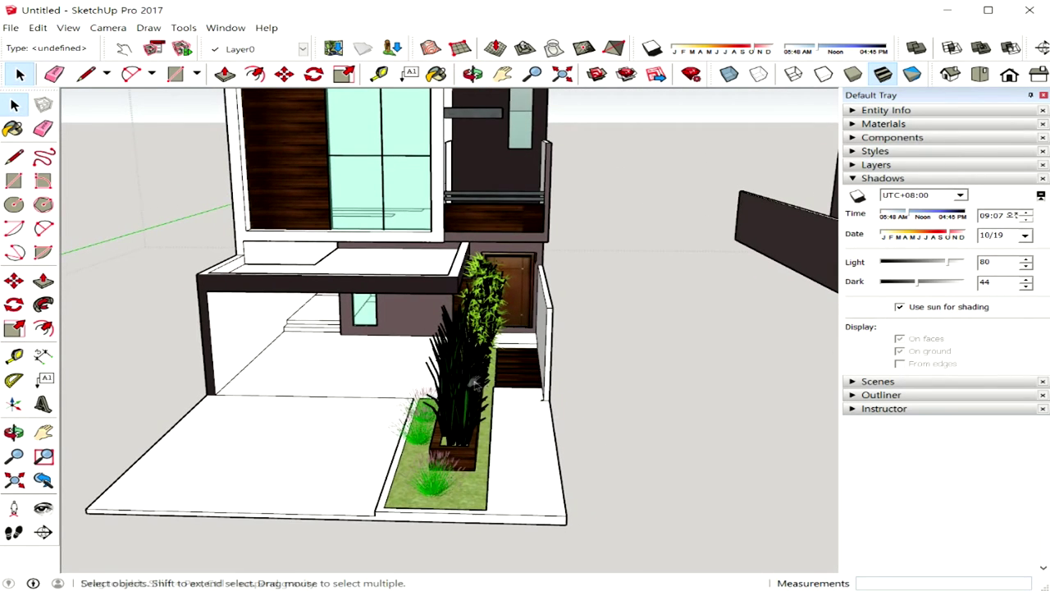
middle_drag(477, 385, 498, 390)
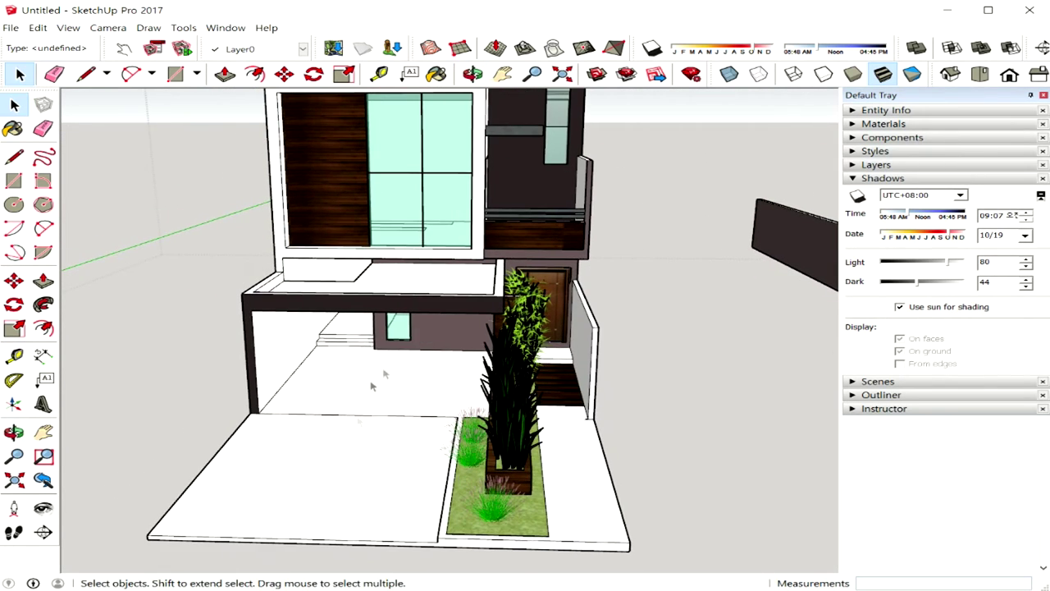
click(900, 309)
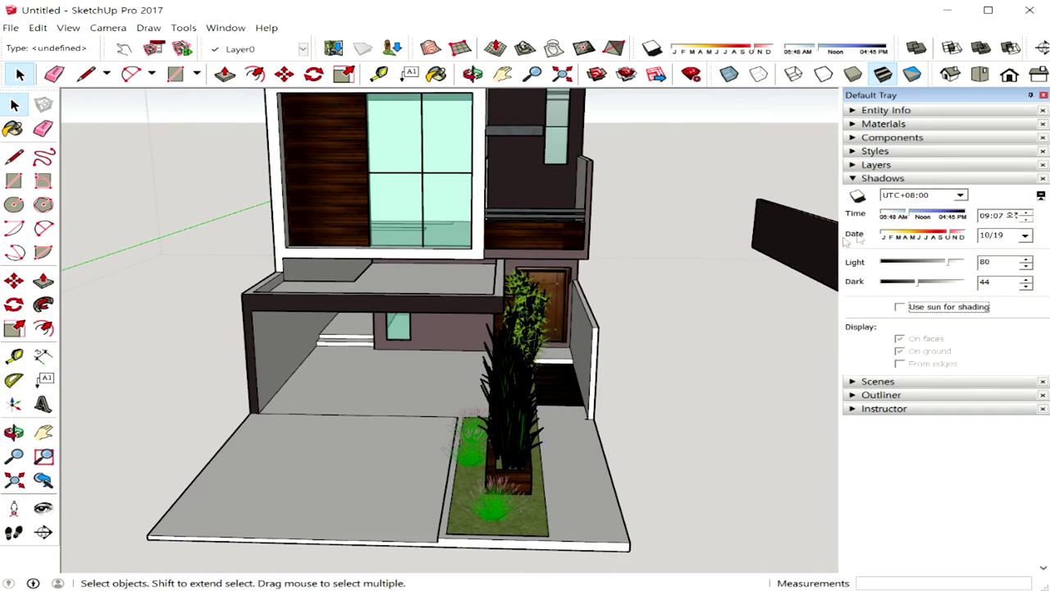
middle_drag(449, 315, 575, 320)
click(857, 195)
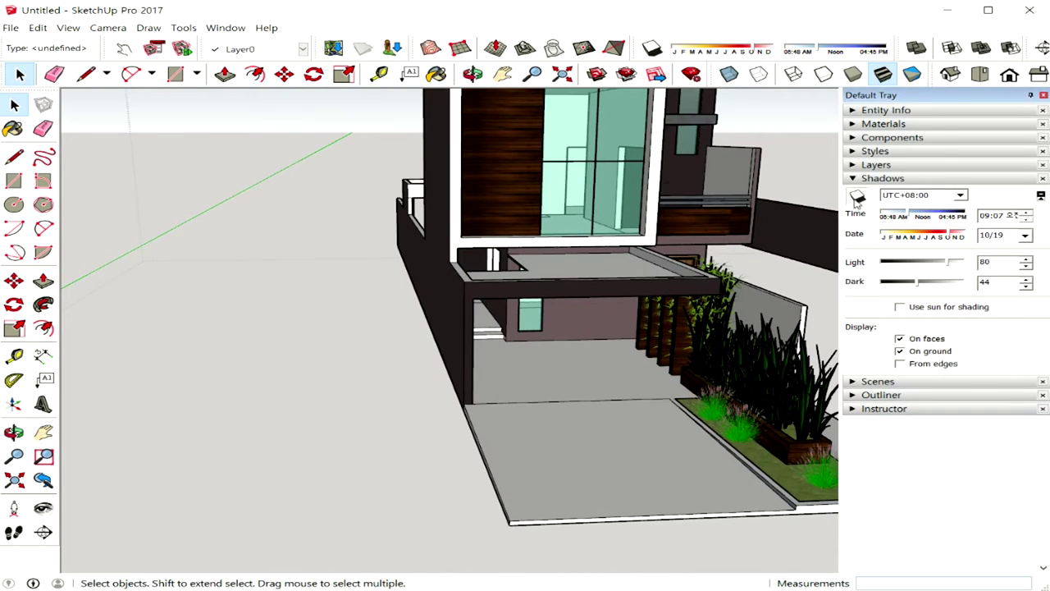
Step: Orbit to a side view showing the house's long morning shadow on the ground
middle_drag(645, 365, 565, 374)
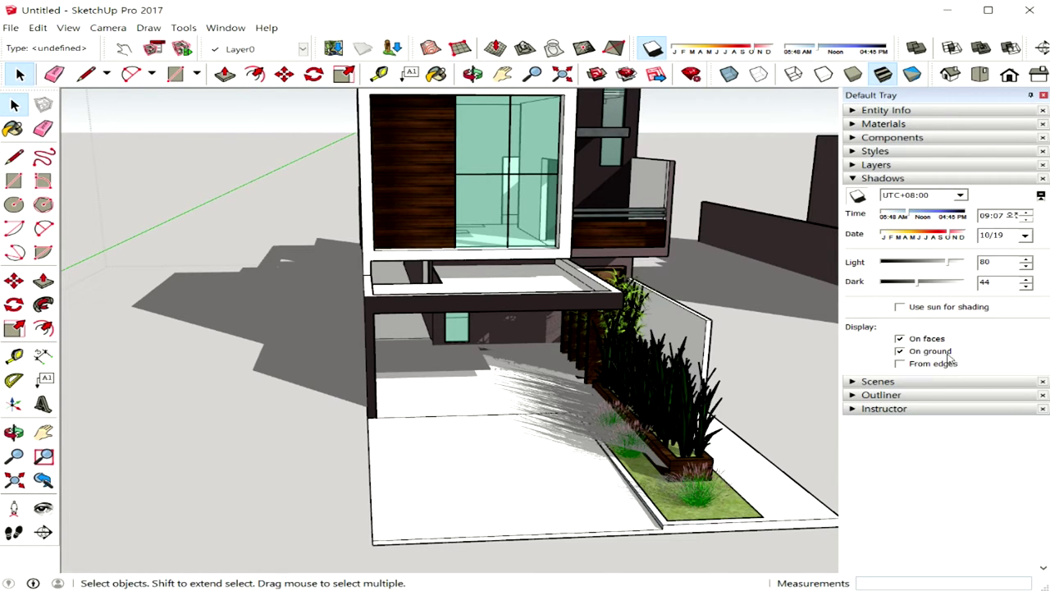
mouse_move(673, 408)
middle_down()
mouse_move(648, 411)
mouse_move(680, 413)
mouse_move(418, 293)
middle_up()
click(18, 210)
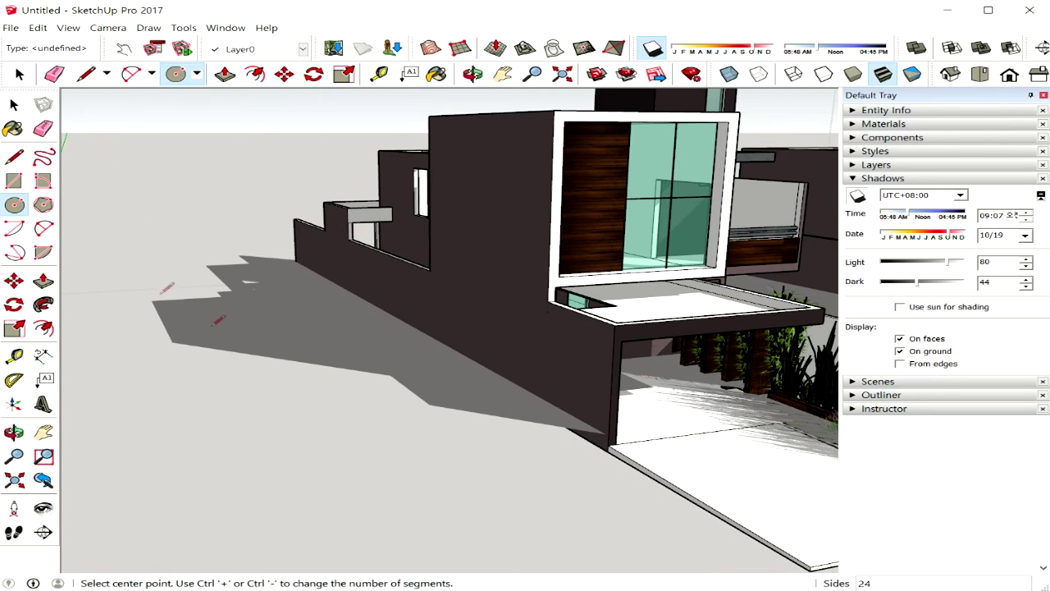
Step: Draw a trial circle on the ground and orbit closer to the street
click(399, 402)
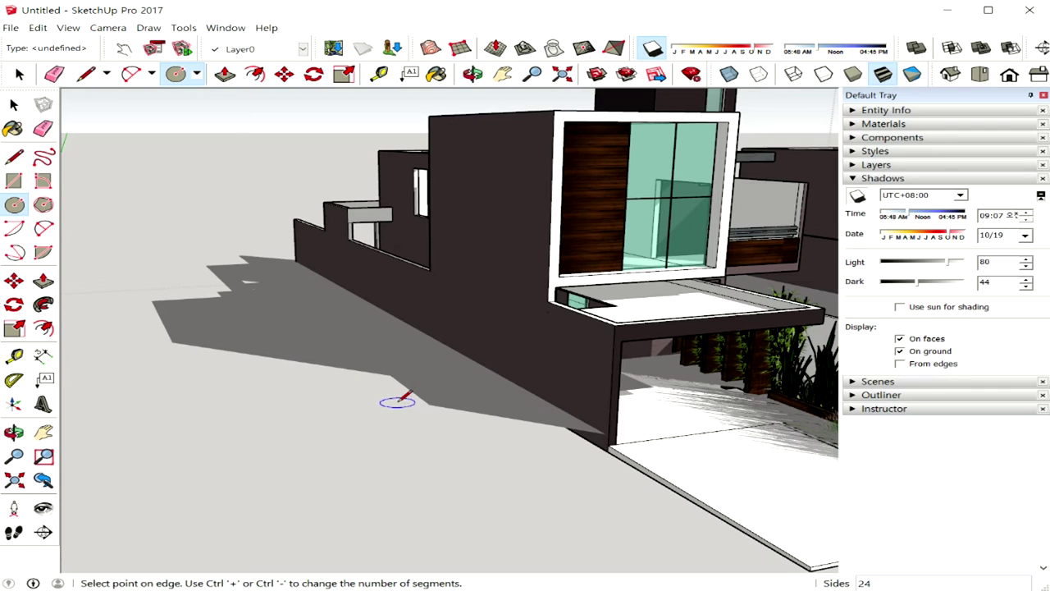
click(443, 403)
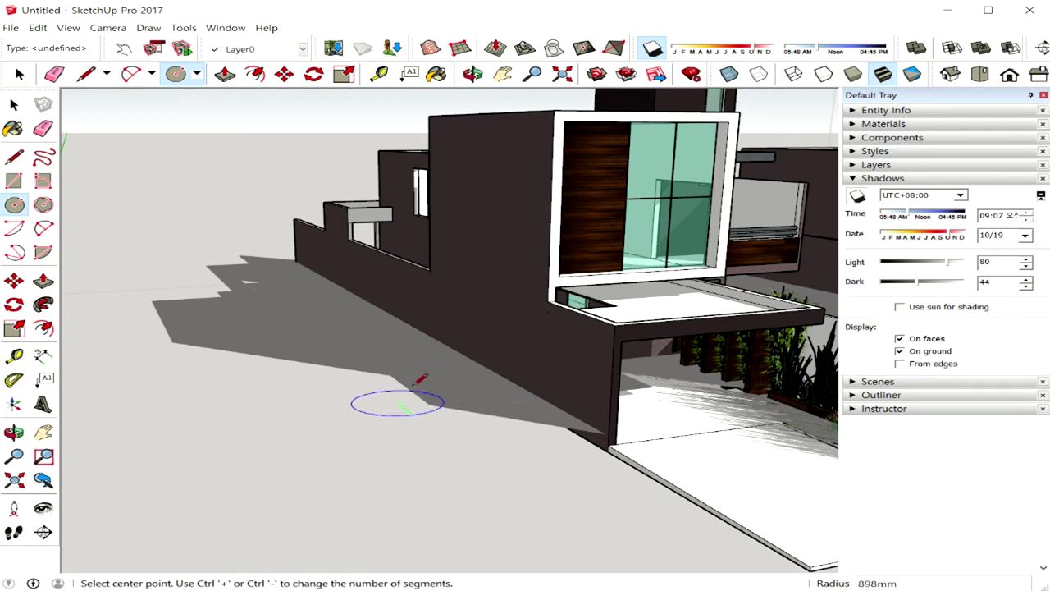
mouse_move(522, 412)
middle_down()
mouse_move(492, 369)
mouse_move(581, 371)
mouse_move(358, 366)
mouse_move(389, 370)
middle_up()
scroll(499, 370, up, 1)
key(space)
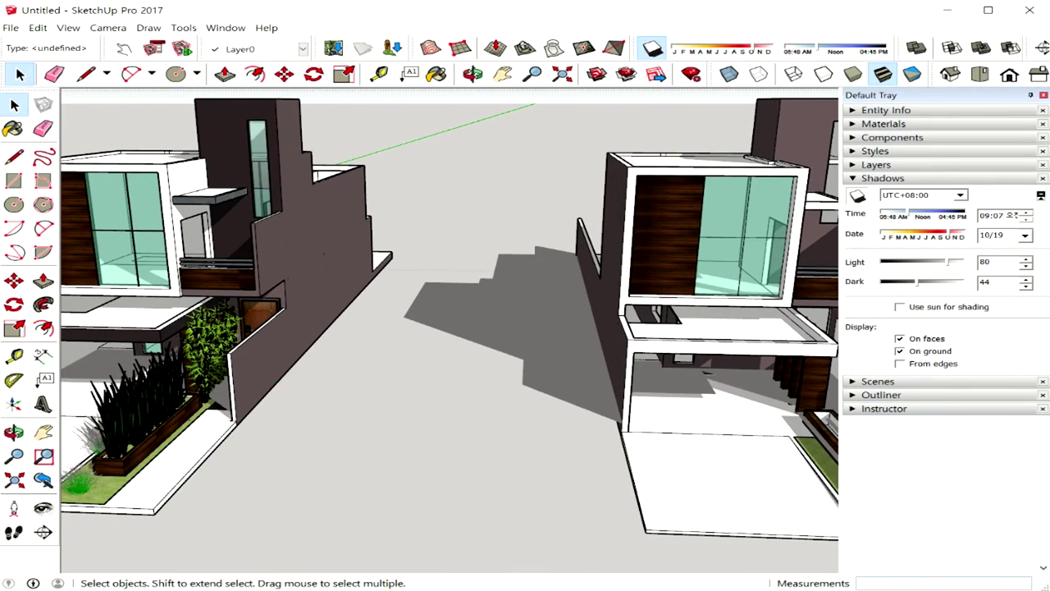
Step: Draw a small circle on the street between the houses and push/pull it into a tall cylinder
click(14, 205)
click(368, 378)
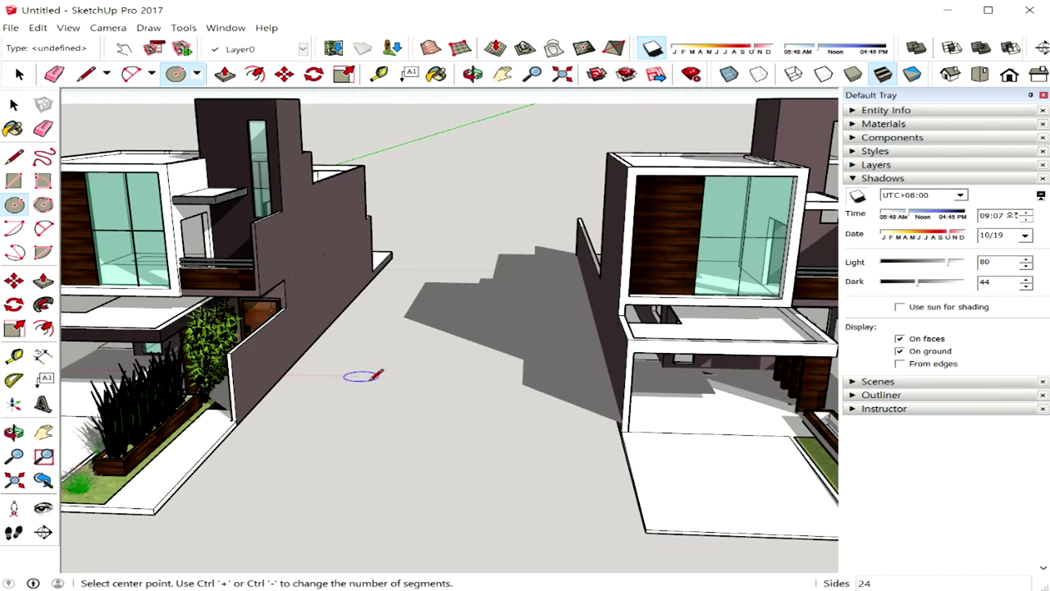
click(373, 384)
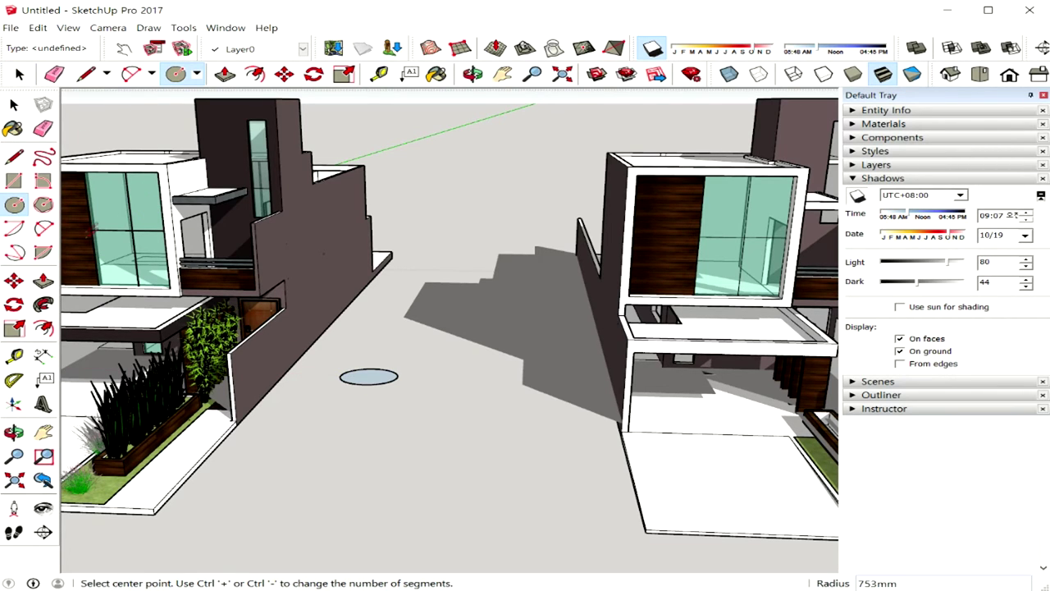
click(44, 280)
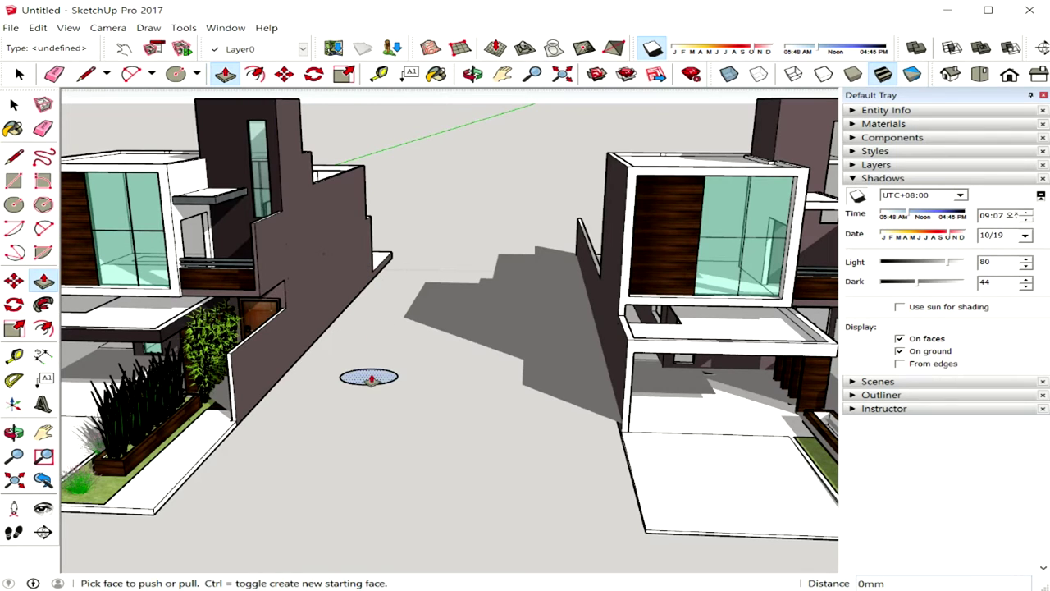
click(370, 377)
drag(370, 380, 367, 175)
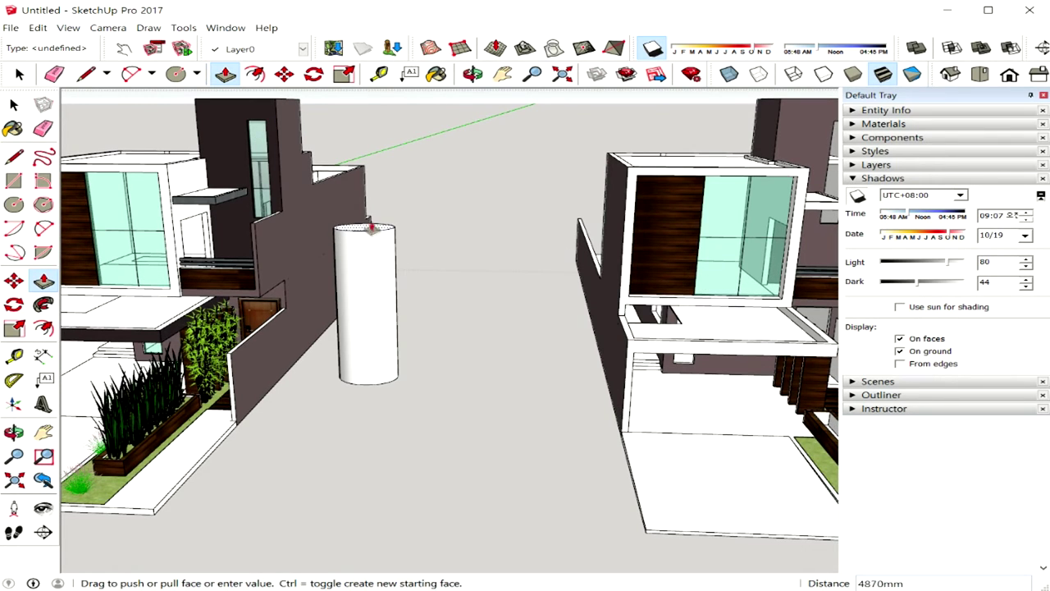
click(367, 175)
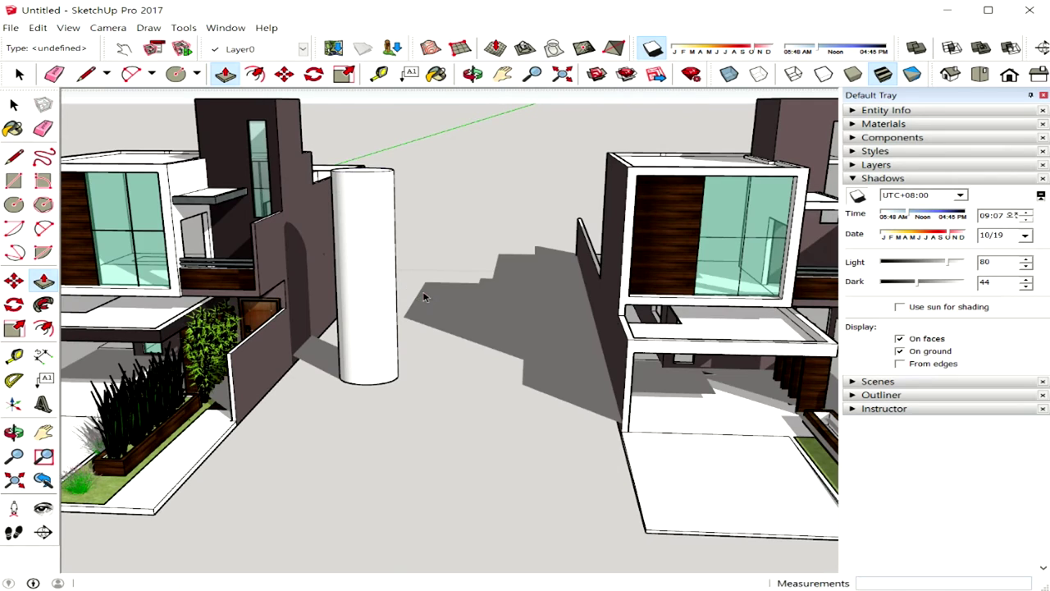
Step: Orbit around the new cylinder to see its shadow
key(space)
key(o)
mouse_move(421, 295)
mouse_down()
mouse_move(399, 312)
mouse_move(402, 322)
mouse_up()
key(space)
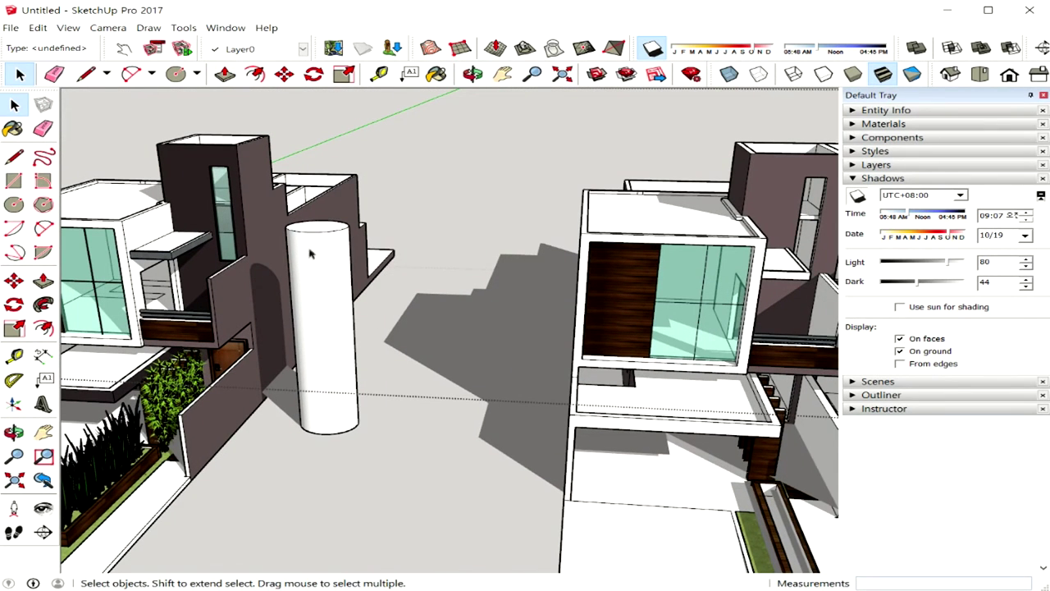
middle_click(330, 333)
Step: Toggle On faces off and on to compare shadows on the building faces
middle_drag(289, 352, 362, 367)
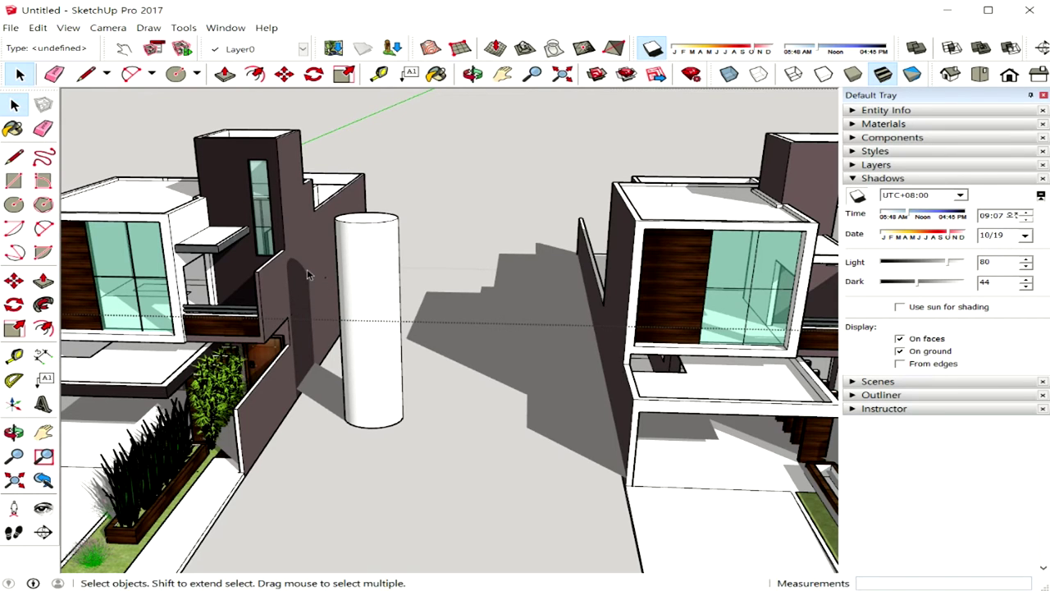
middle_drag(321, 326, 278, 329)
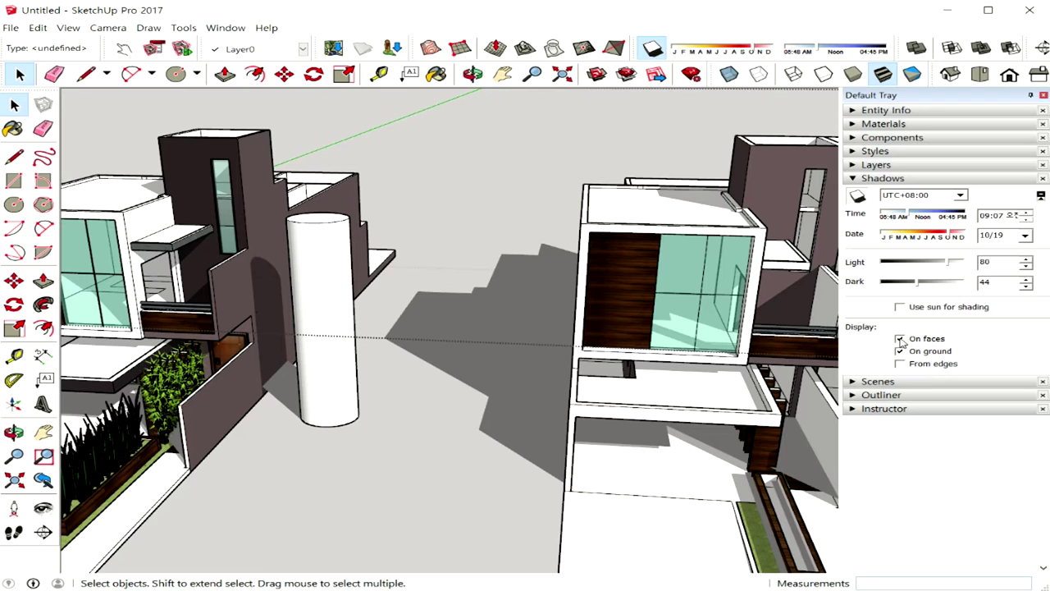
click(900, 339)
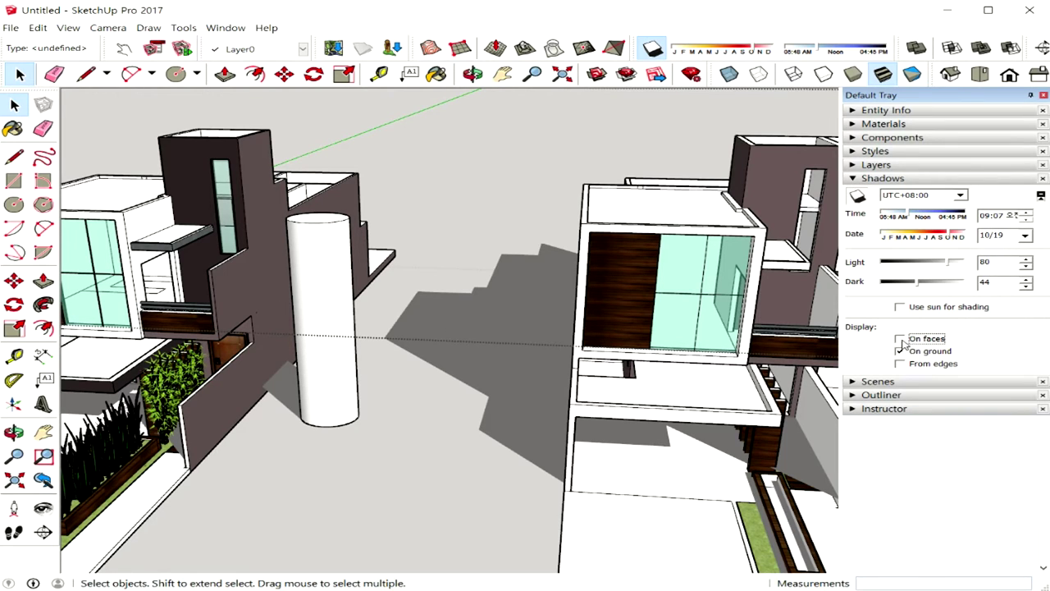
click(901, 338)
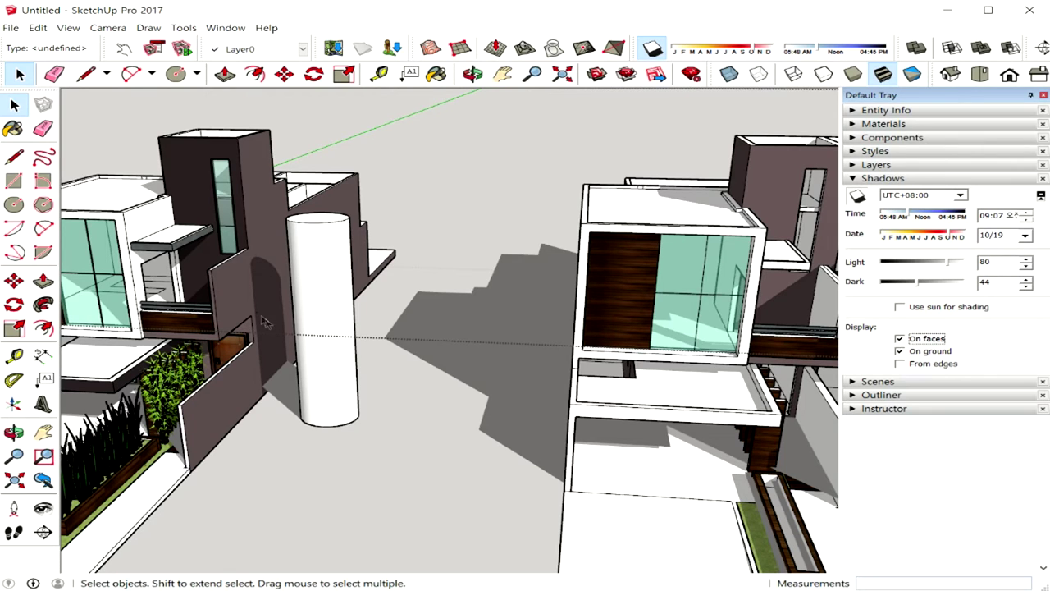
click(900, 339)
click(900, 339)
Step: Orbit to a new angle and compare On faces again, leaving it checked
middle_drag(340, 336, 170, 312)
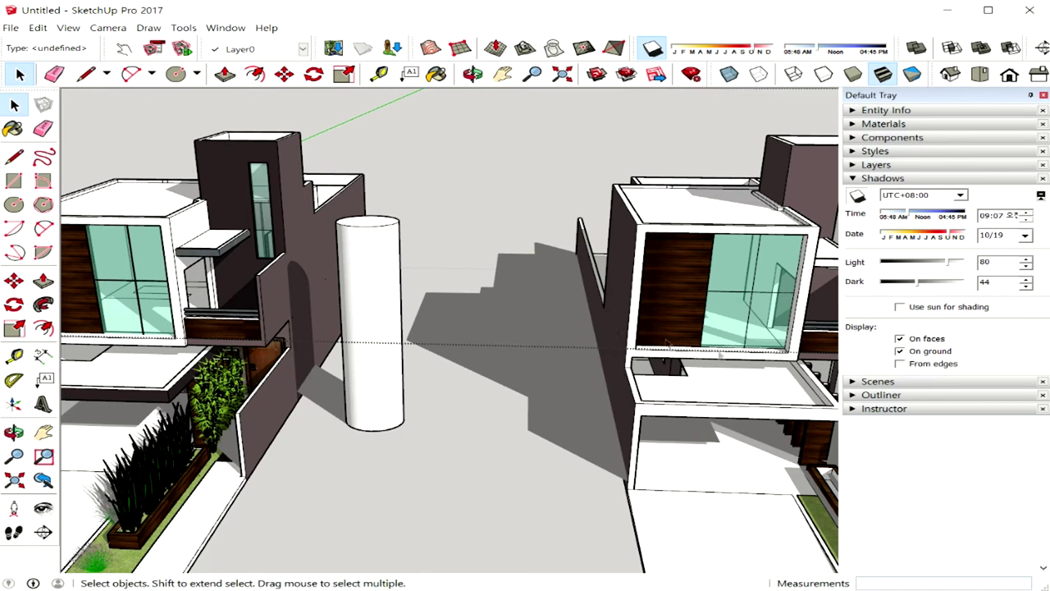
click(900, 340)
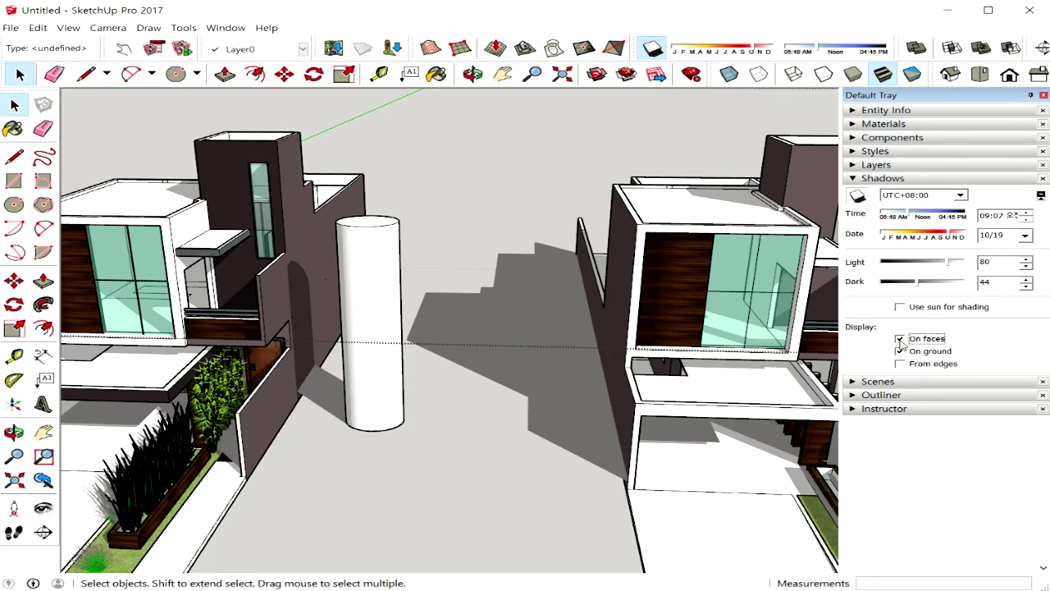
click(900, 340)
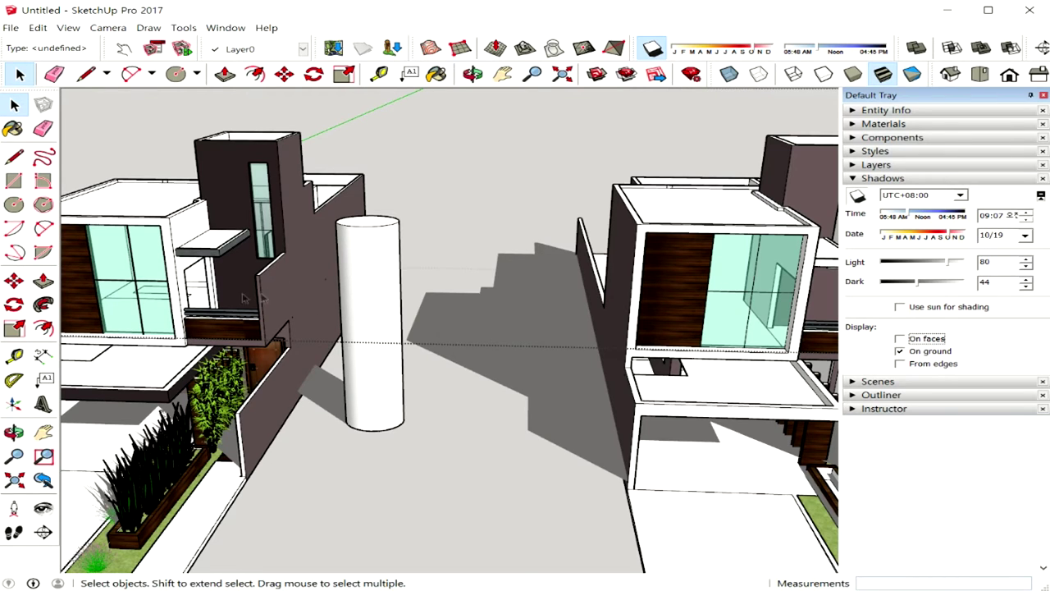
click(900, 339)
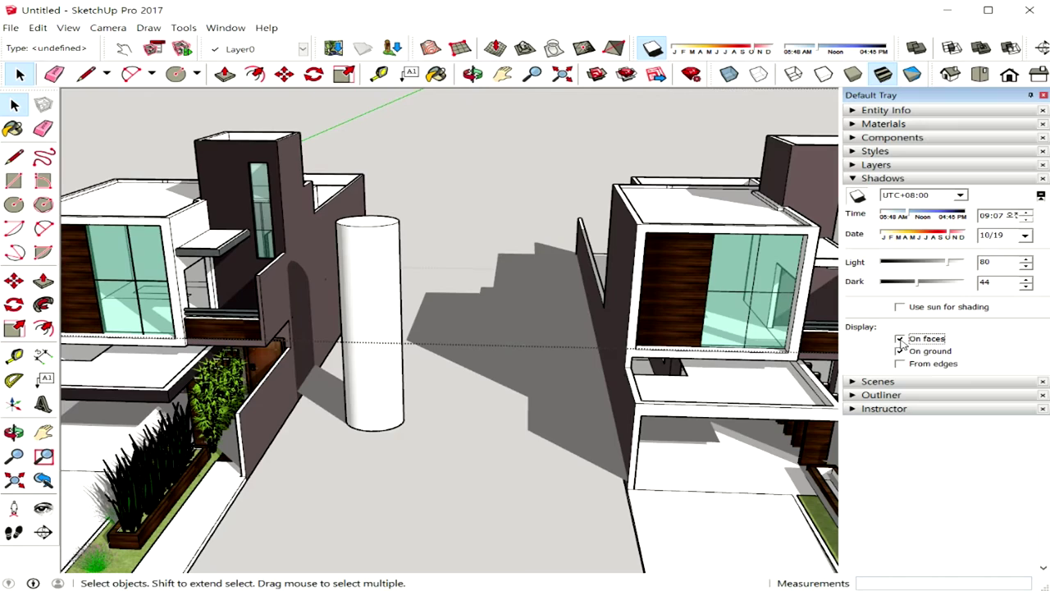
mouse_move(454, 431)
middle_down()
mouse_move(518, 434)
mouse_move(459, 414)
middle_up()
scroll(459, 414, up, 3)
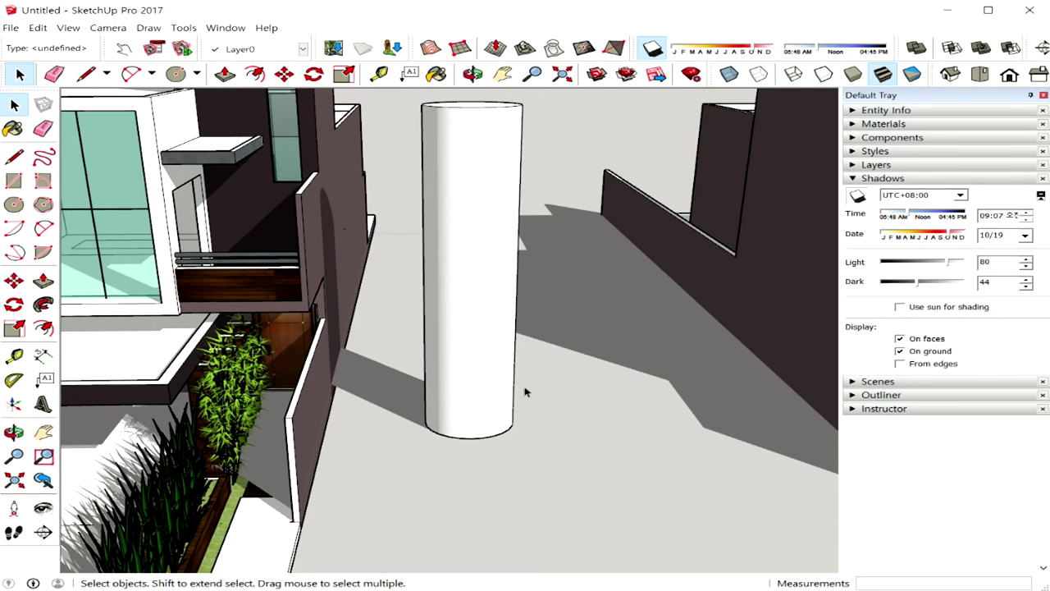
scroll(571, 437, down, 3)
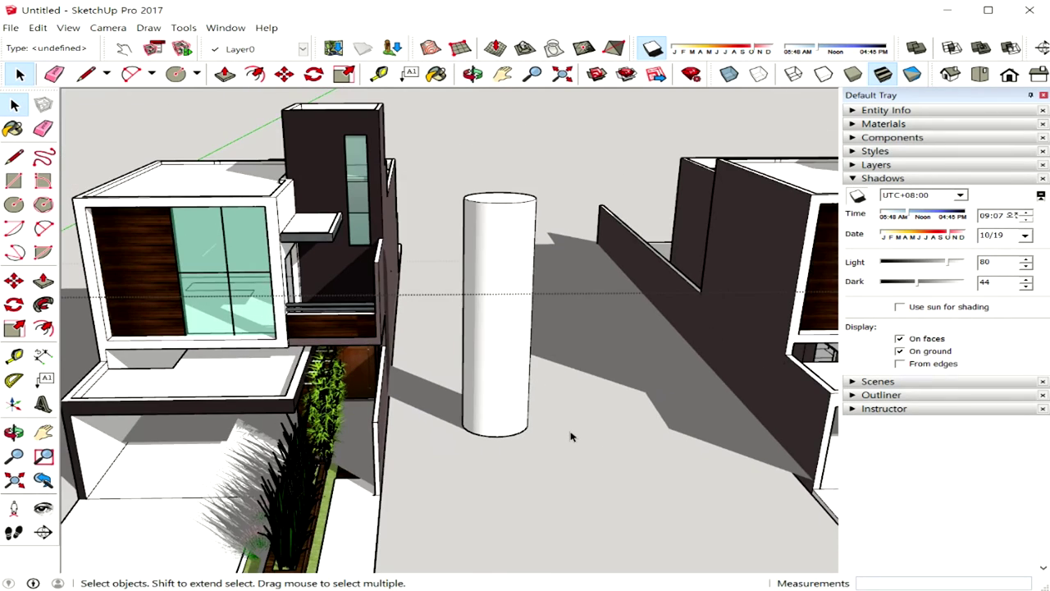
scroll(572, 436, down, 2)
middle_drag(572, 426, 550, 388)
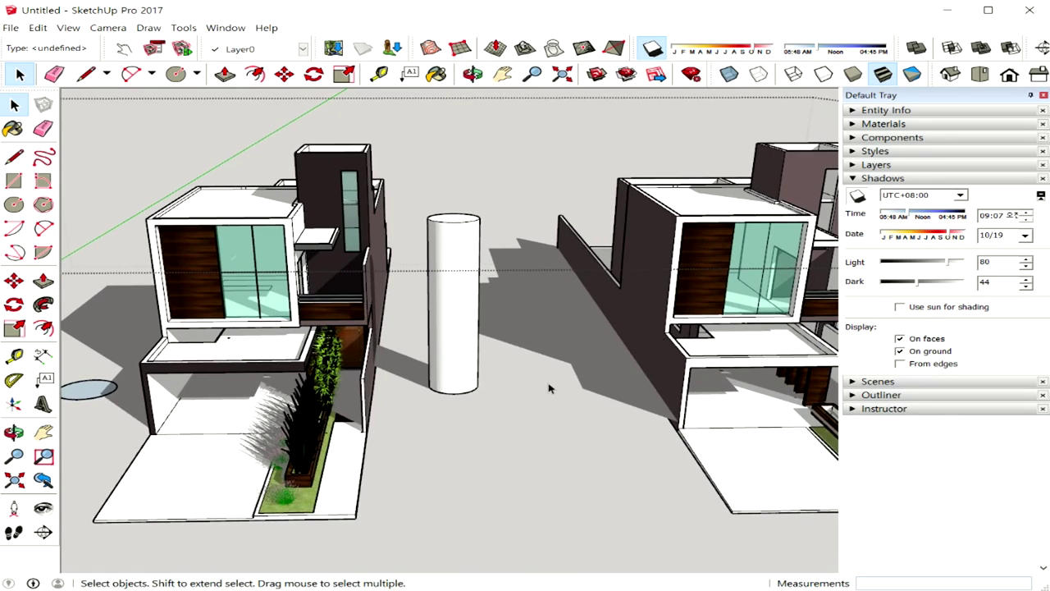
scroll(550, 388, down, 2)
scroll(550, 388, down, 1)
scroll(550, 388, down, 1)
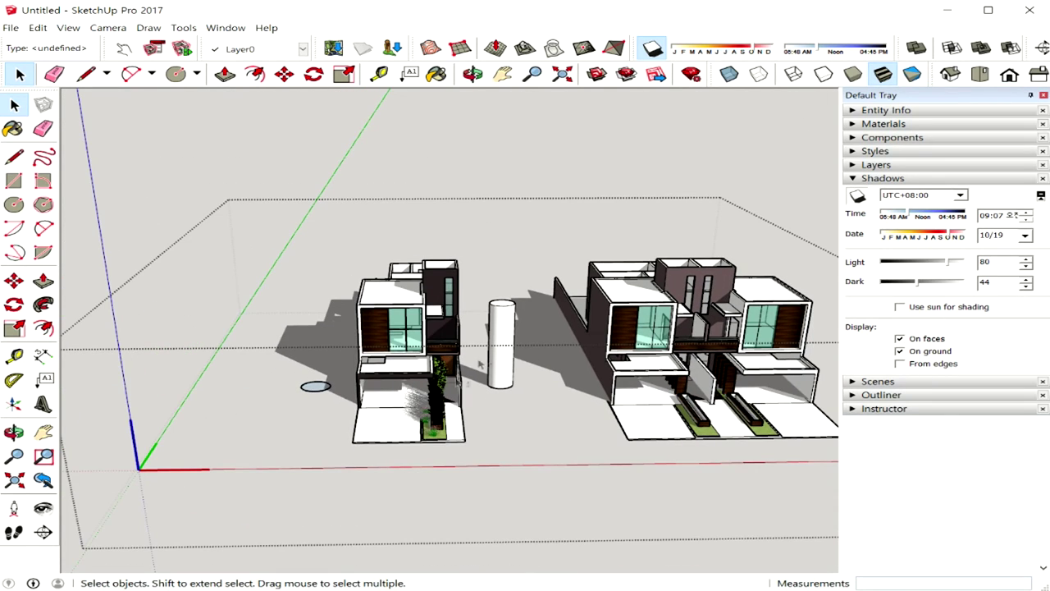
middle_drag(536, 421, 305, 438)
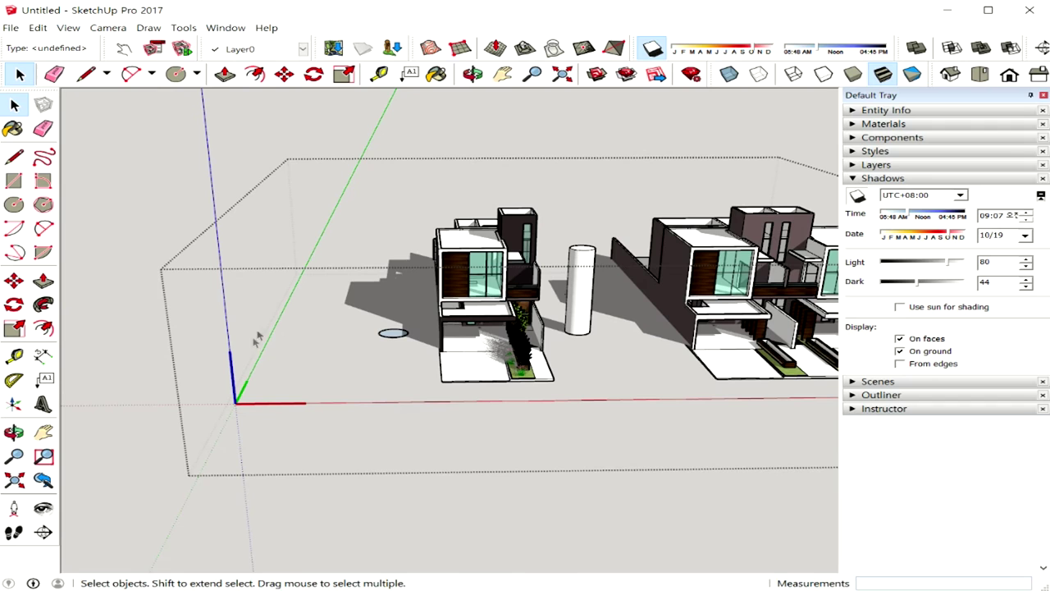
scroll(550, 428, up, 1)
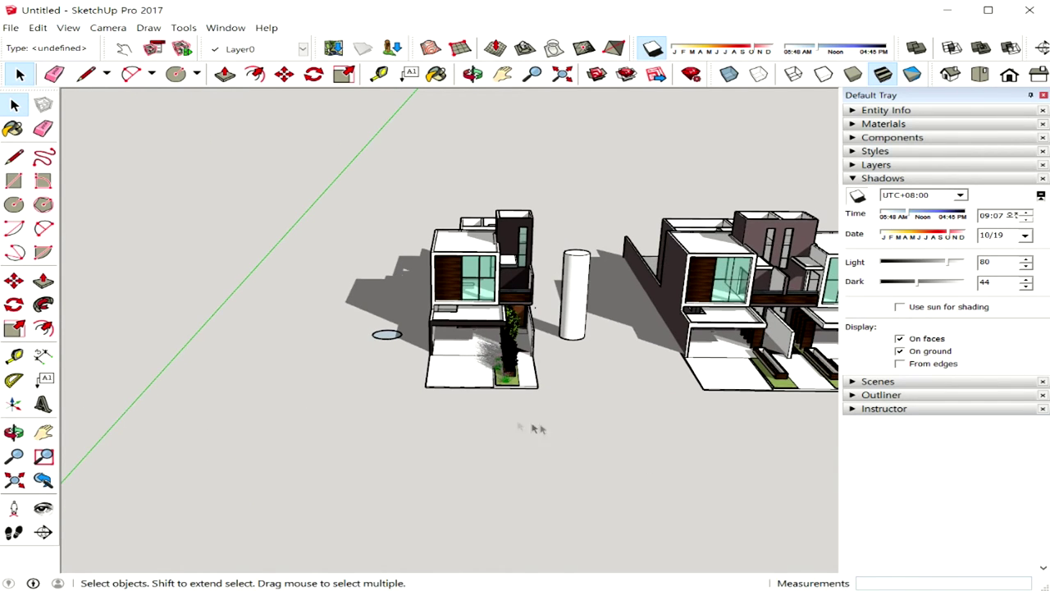
middle_drag(517, 423, 421, 424)
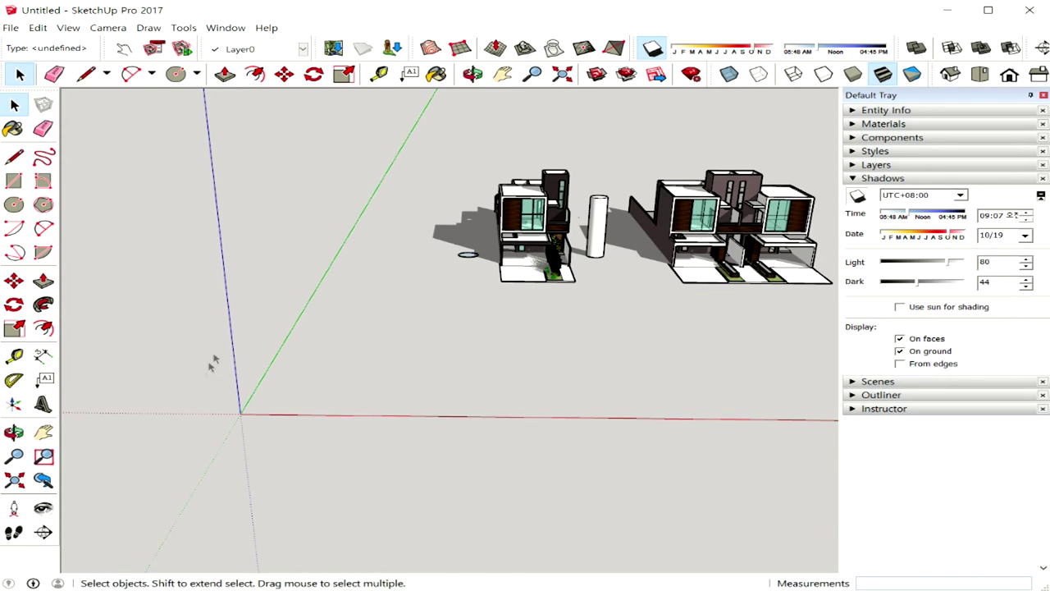
mouse_move(652, 297)
middle_down()
mouse_move(599, 327)
mouse_move(582, 364)
mouse_move(565, 335)
middle_up()
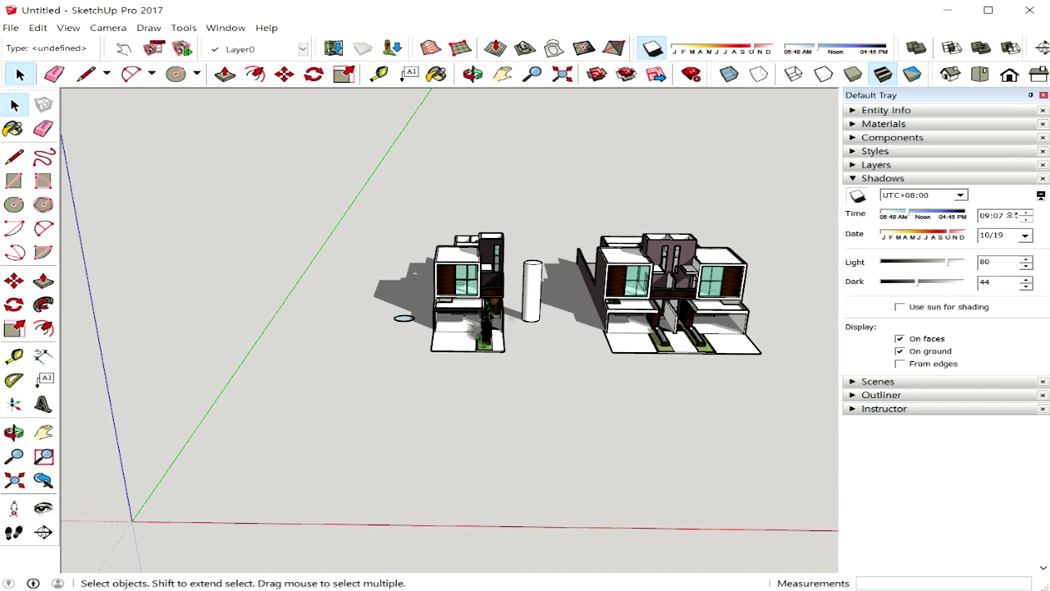
scroll(569, 348, up, 1)
scroll(574, 348, up, 2)
scroll(578, 348, up, 2)
mouse_move(578, 348)
middle_down()
mouse_move(535, 358)
mouse_move(455, 330)
middle_up()
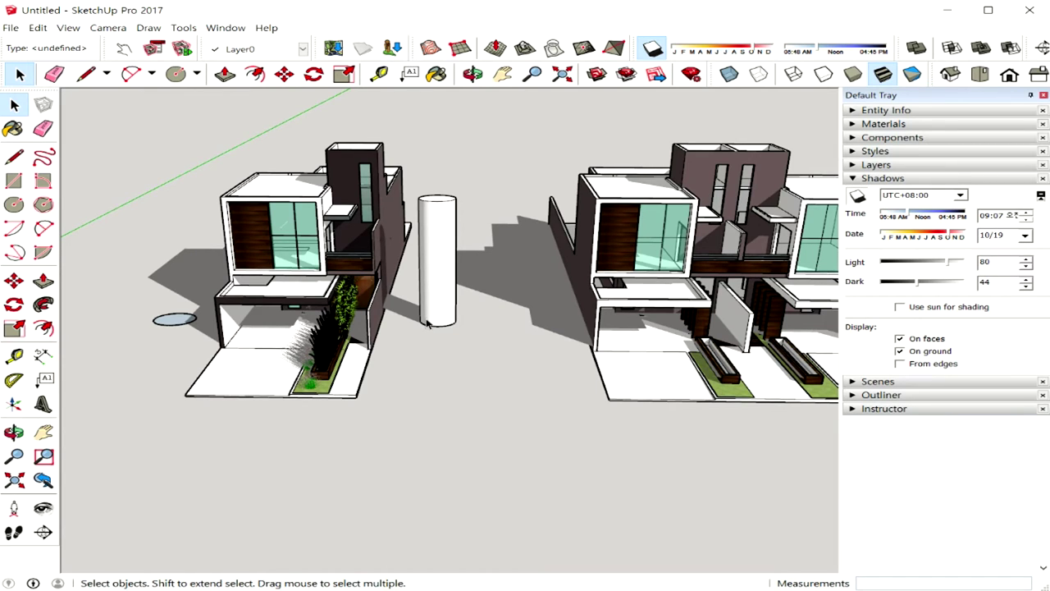
Step: Toggle On ground off and back on, zooming in around the cylinder
click(901, 352)
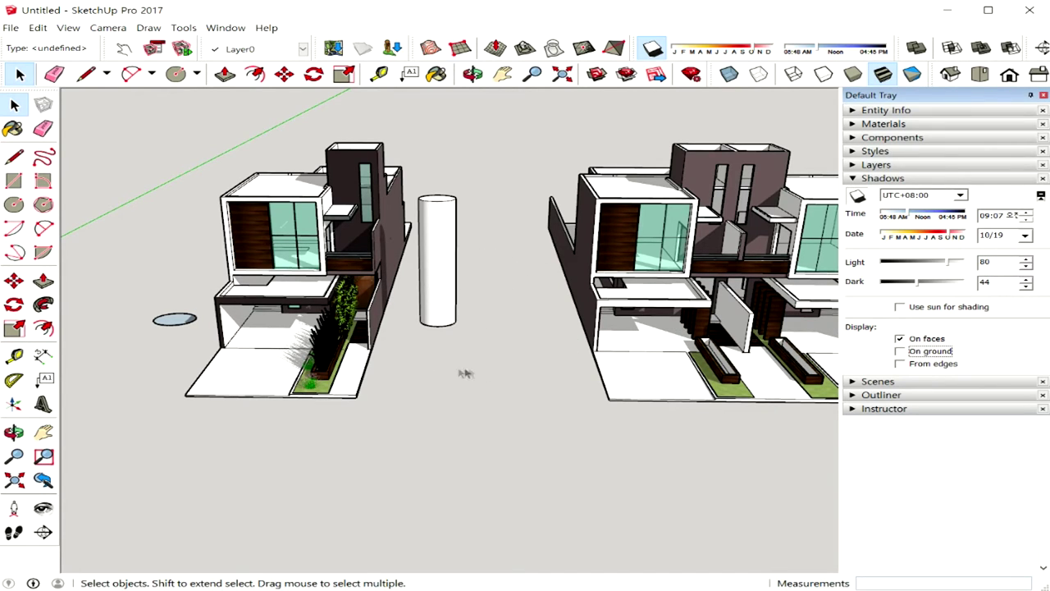
mouse_move(541, 310)
middle_down()
mouse_move(416, 321)
mouse_move(423, 338)
mouse_move(460, 337)
middle_up()
click(900, 350)
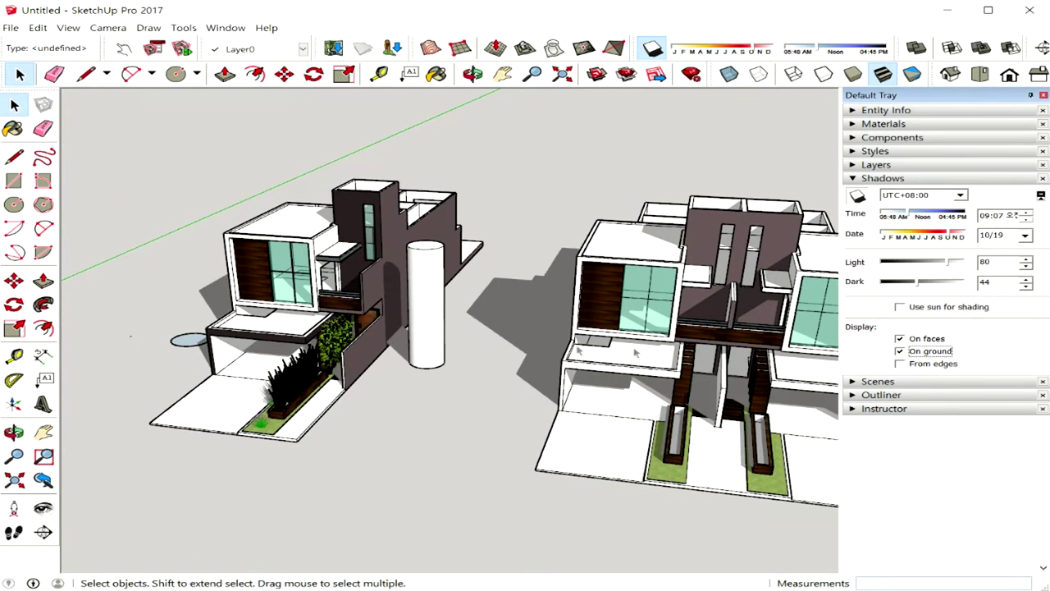
scroll(506, 331, up, 1)
scroll(504, 328, up, 1)
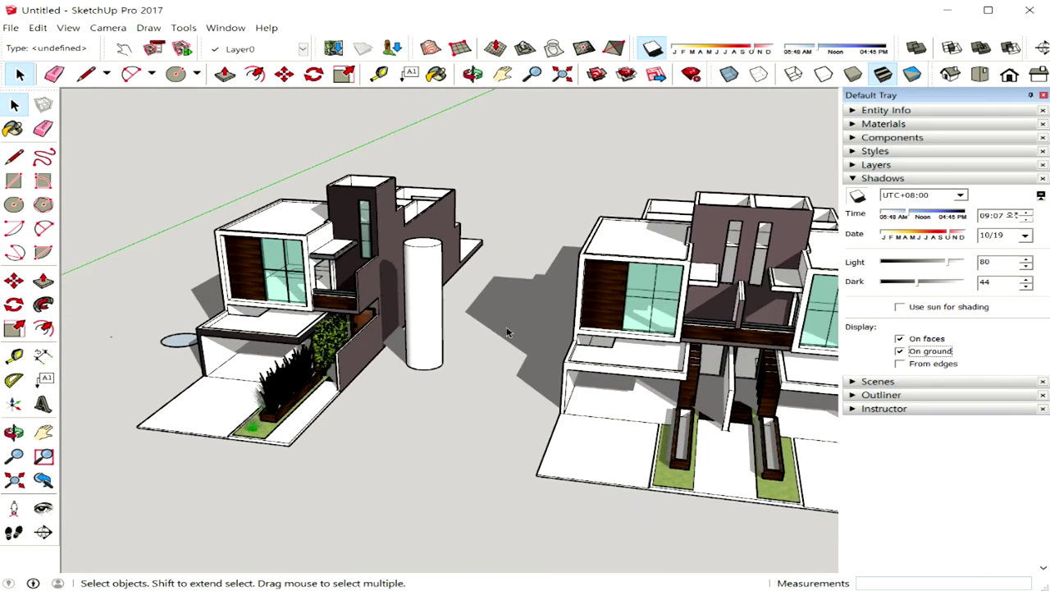
scroll(493, 340, up, 2)
middle_drag(485, 352, 556, 348)
Step: Uncheck On faces and keep On ground checked so only ground shadows show
click(900, 350)
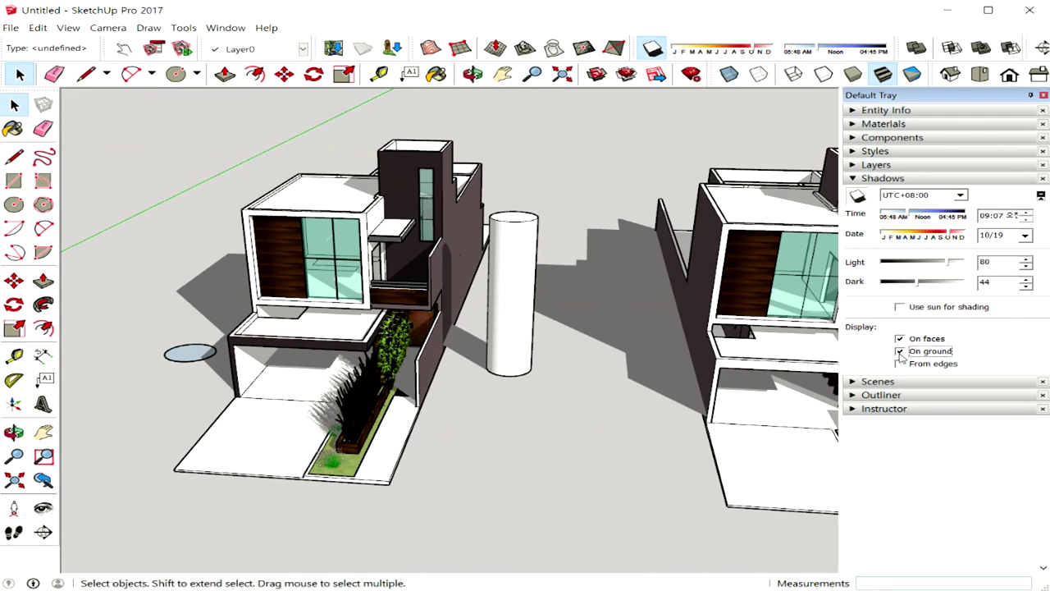
middle_drag(680, 363, 868, 335)
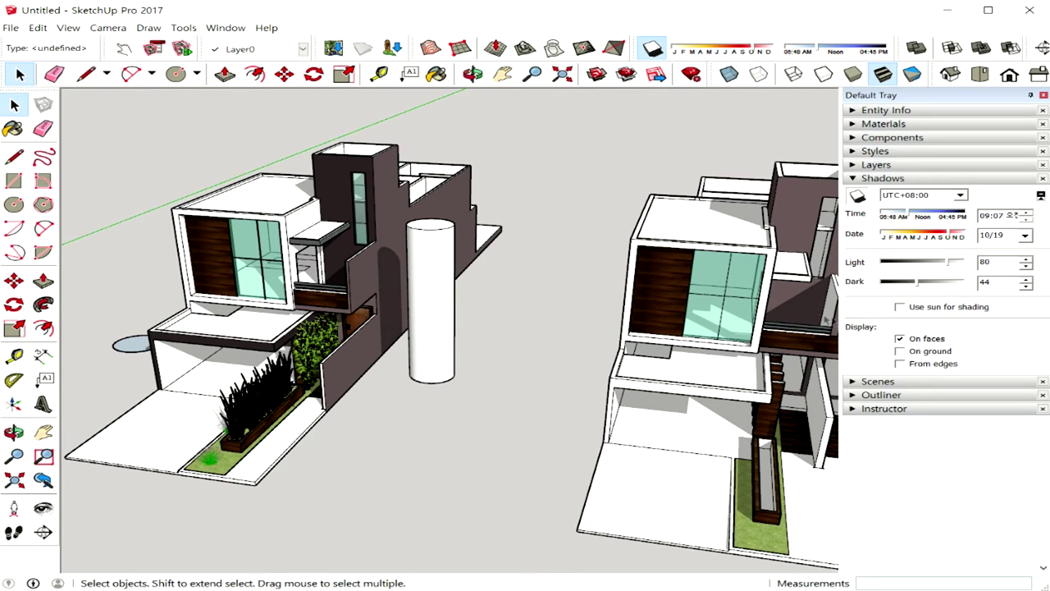
click(900, 339)
click(900, 351)
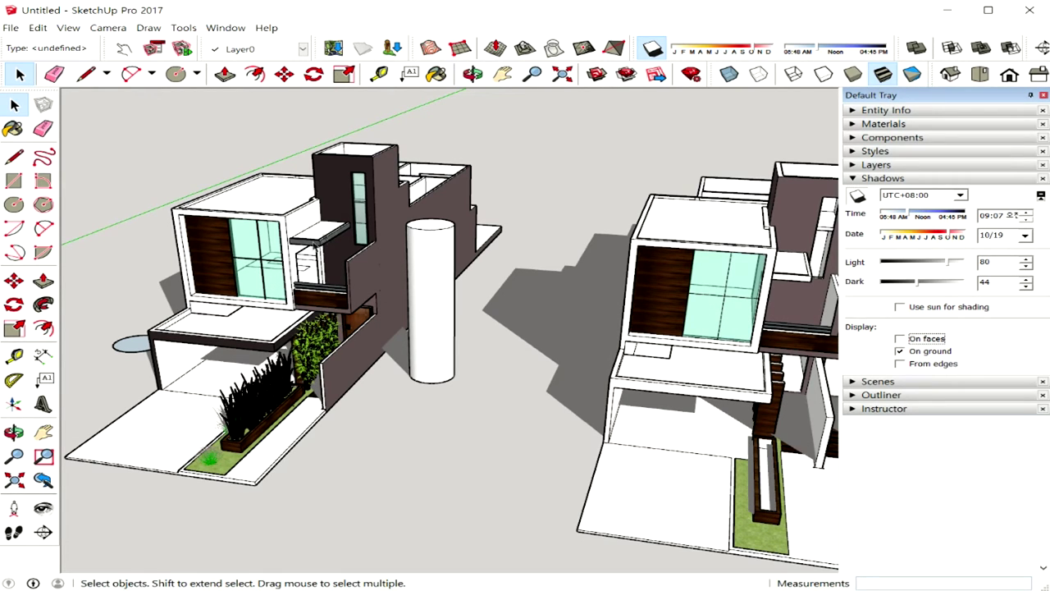
Step: Re-enable On faces shadows and orbit to view the houses from another angle
click(900, 338)
middle_drag(521, 321, 595, 322)
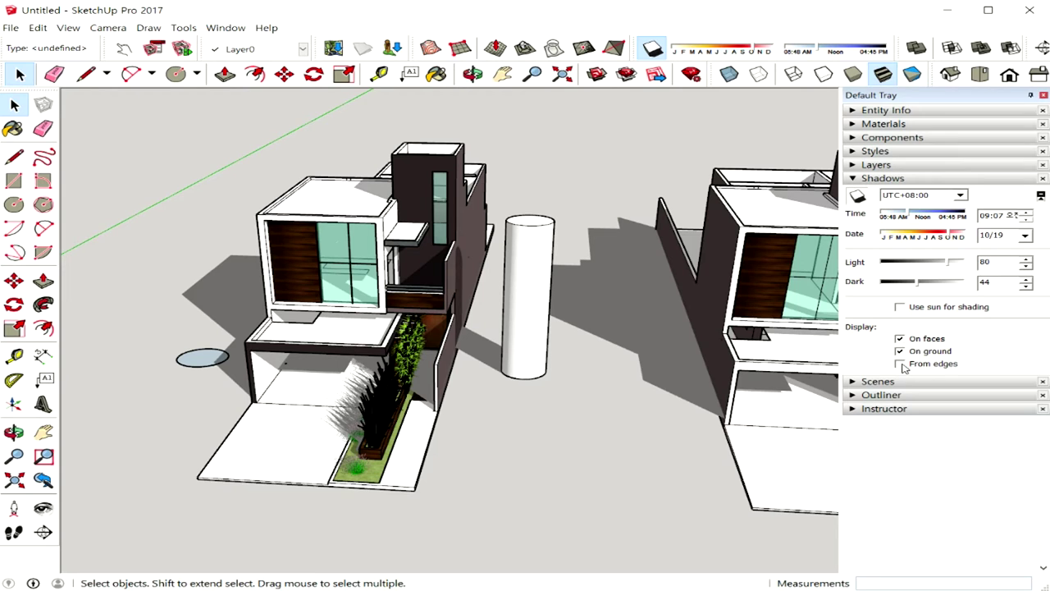
middle_drag(591, 371, 471, 352)
Step: Draw a slanted line from the dark tower's top down to the street beside the cylinder
key(l)
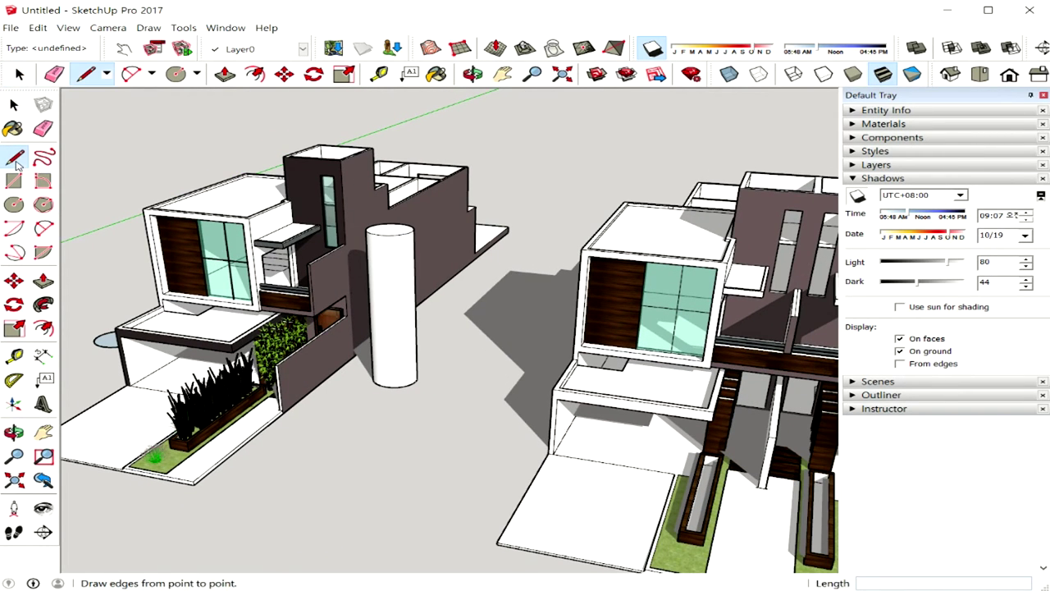
click(358, 368)
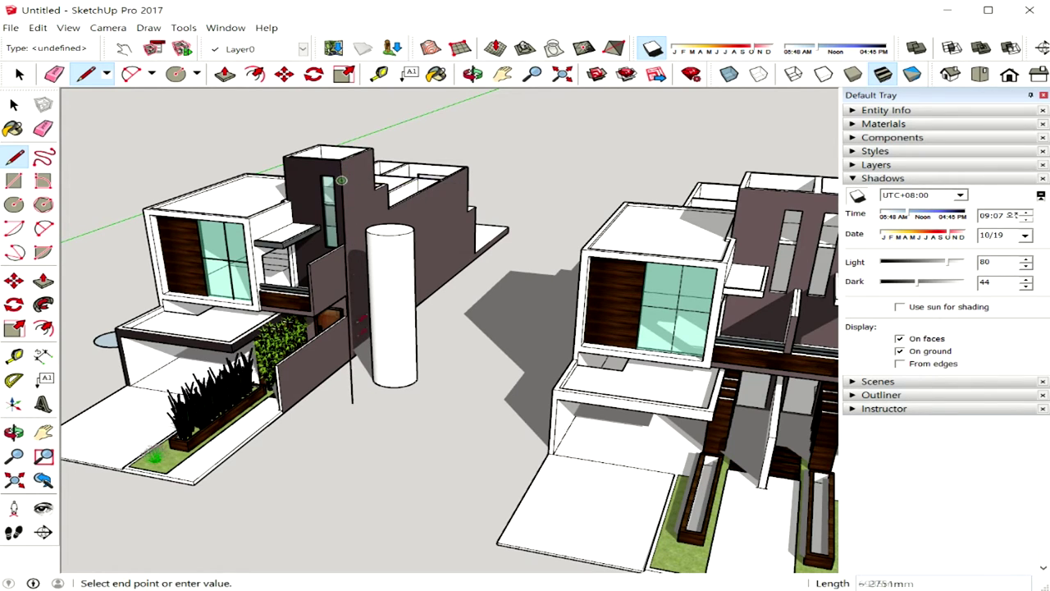
key(o)
drag(362, 358, 416, 374)
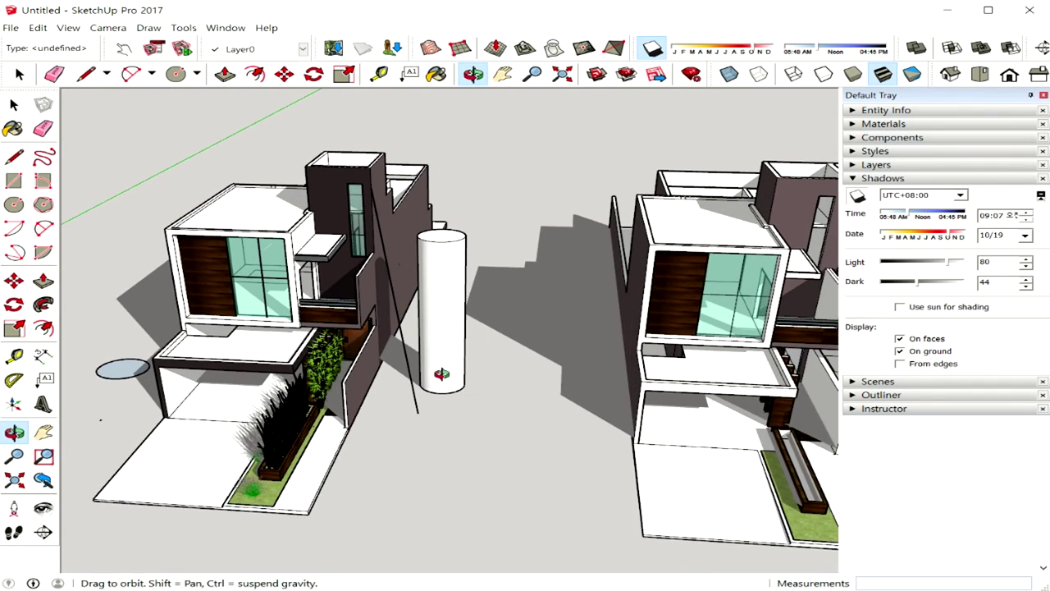
middle_drag(416, 374, 418, 371)
scroll(418, 371, up, 4)
key(space)
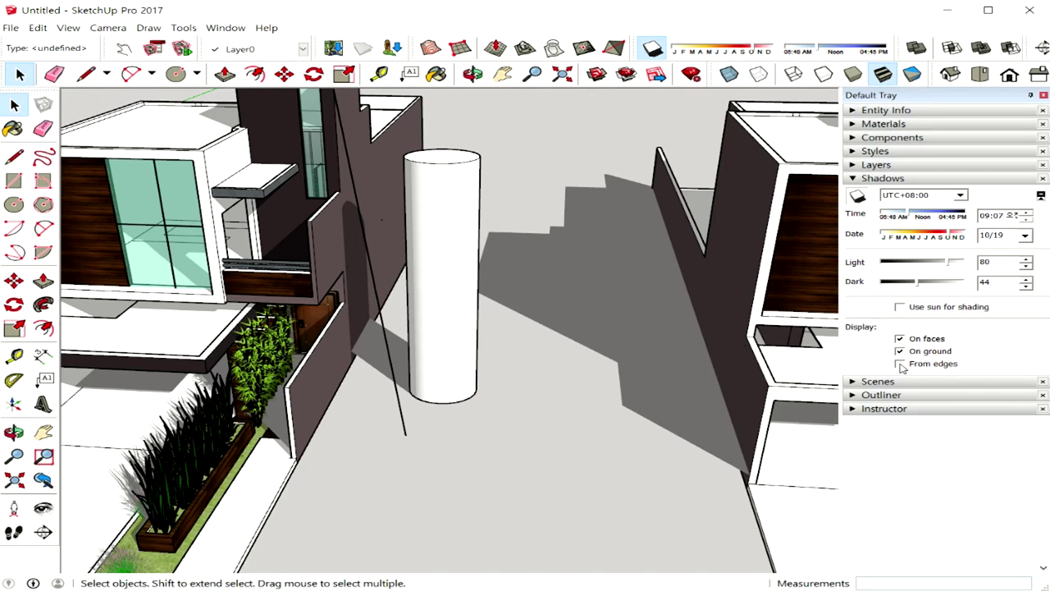
Step: Turn on From edges shadows alongside On faces and On ground
click(901, 363)
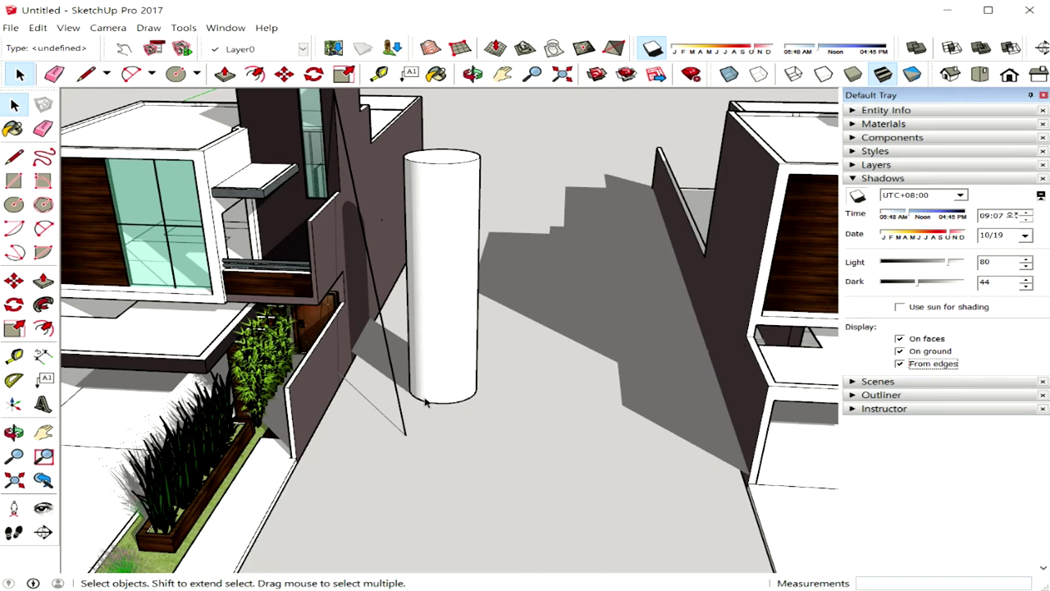
scroll(426, 400, down, 2)
scroll(426, 400, down, 1)
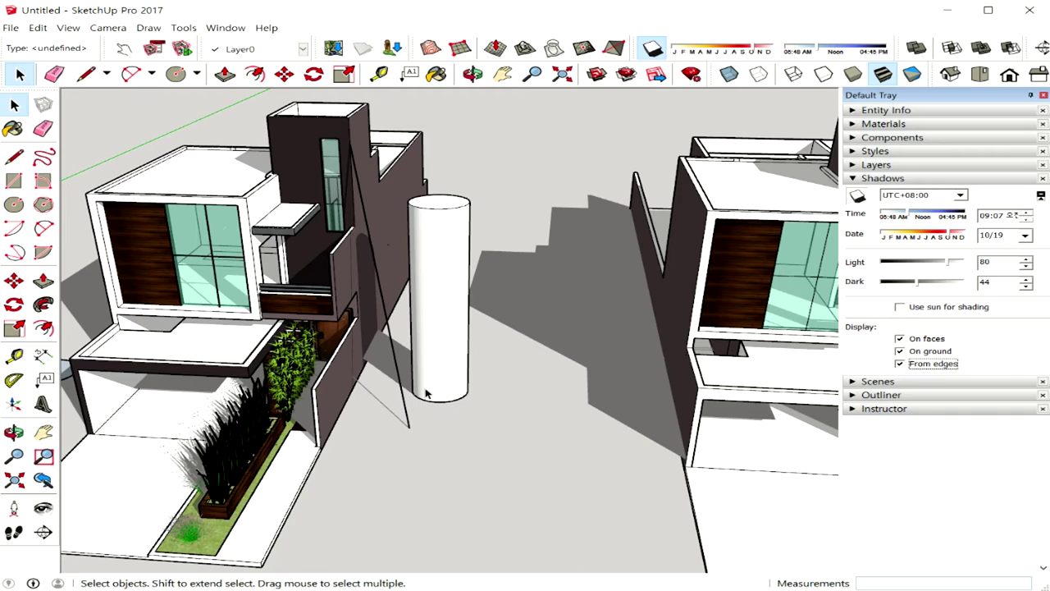
Step: Delete the slanted line and orbit around the house to inspect the cylinder's shadow
click(402, 398)
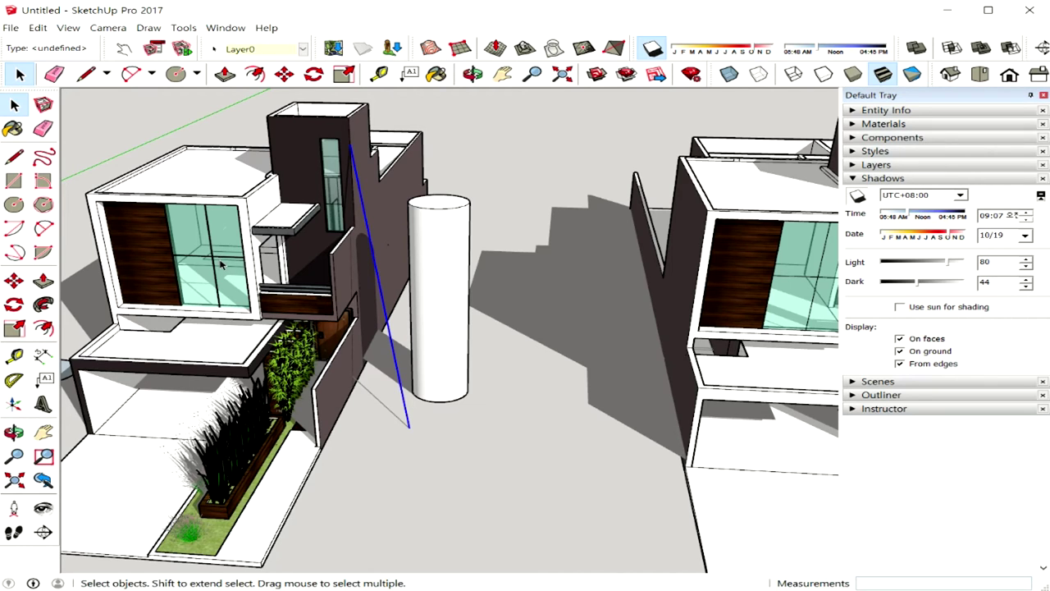
key(Delete)
middle_drag(416, 335, 492, 400)
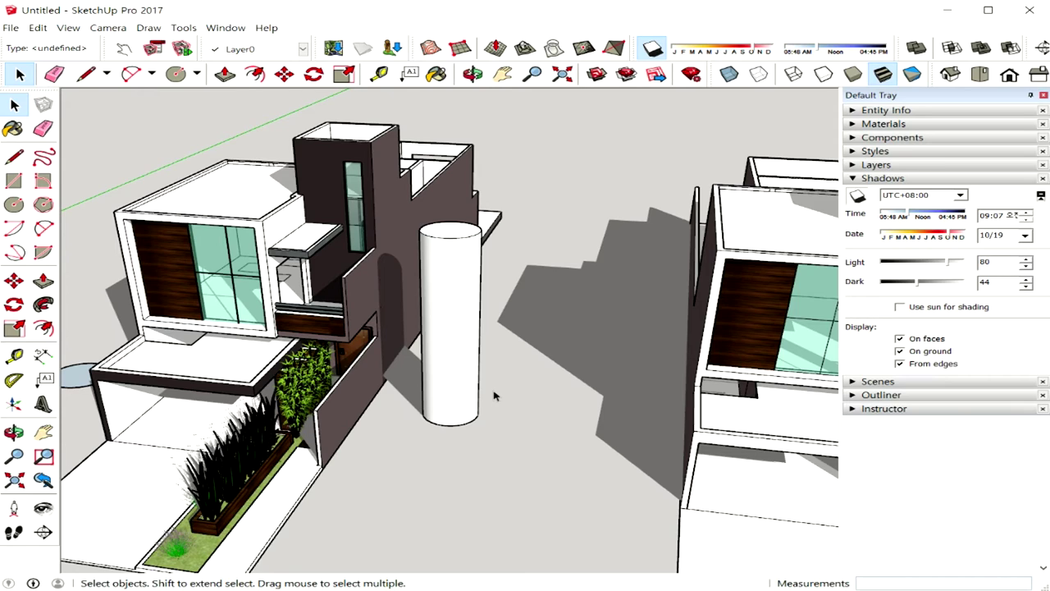
middle_drag(493, 397, 510, 422)
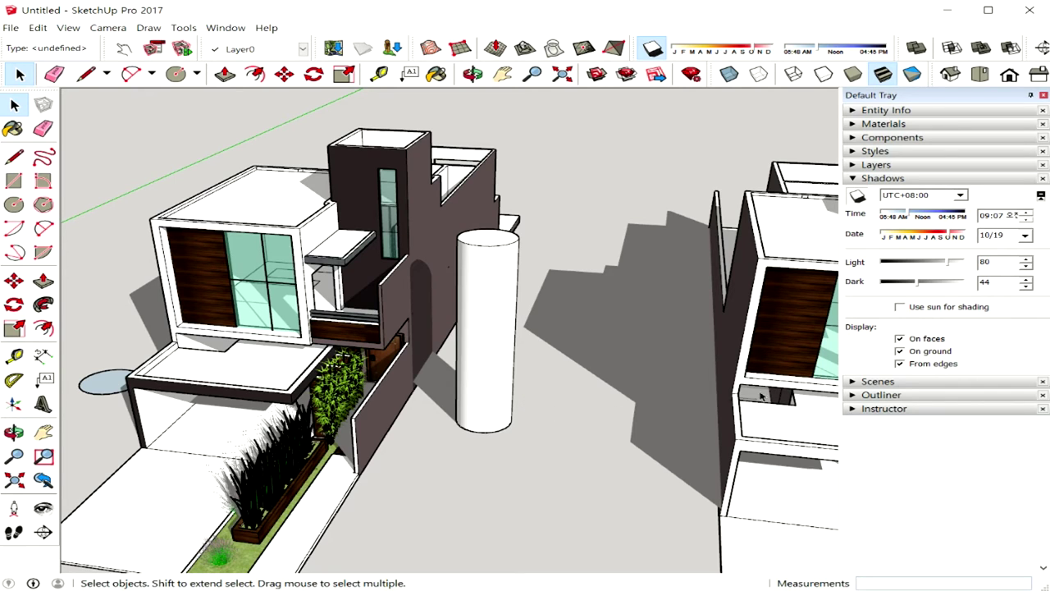
middle_drag(600, 392, 638, 382)
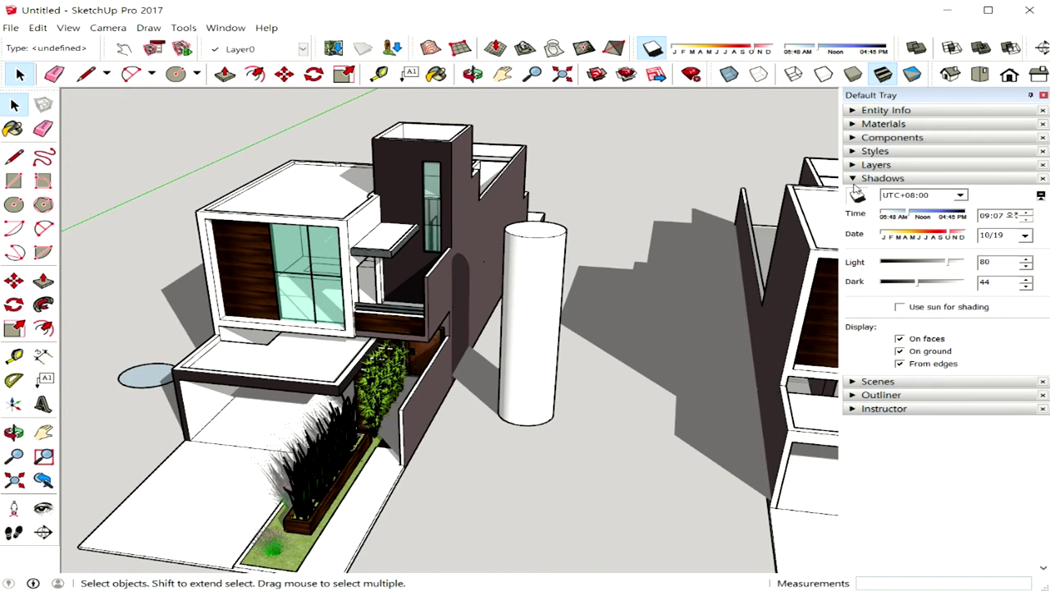
Step: Swap the Shadows panel for fully expanded Entity Info and select the house component
click(854, 180)
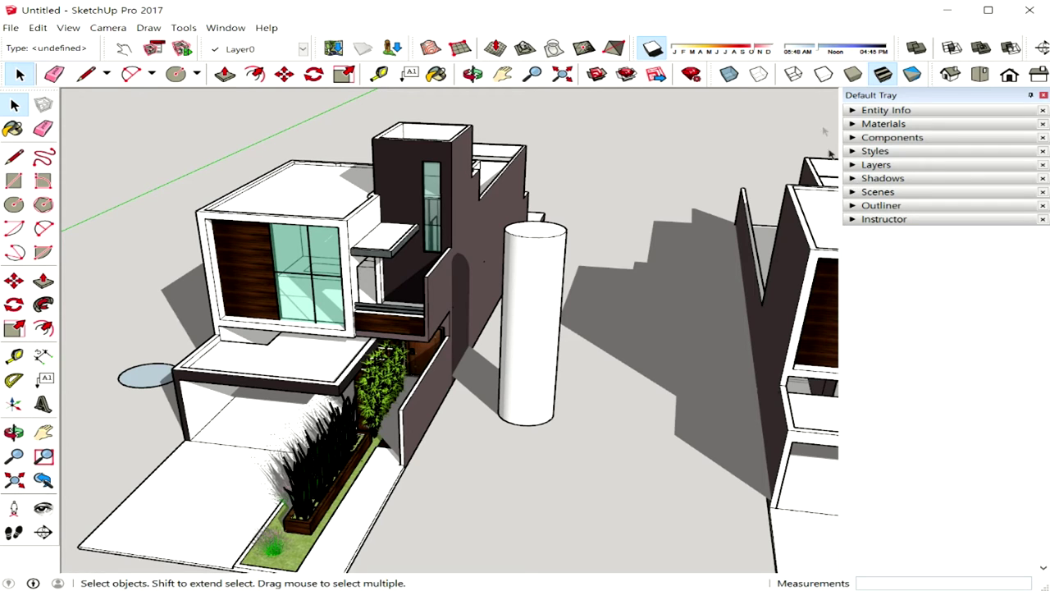
click(869, 111)
middle_drag(614, 320, 521, 414)
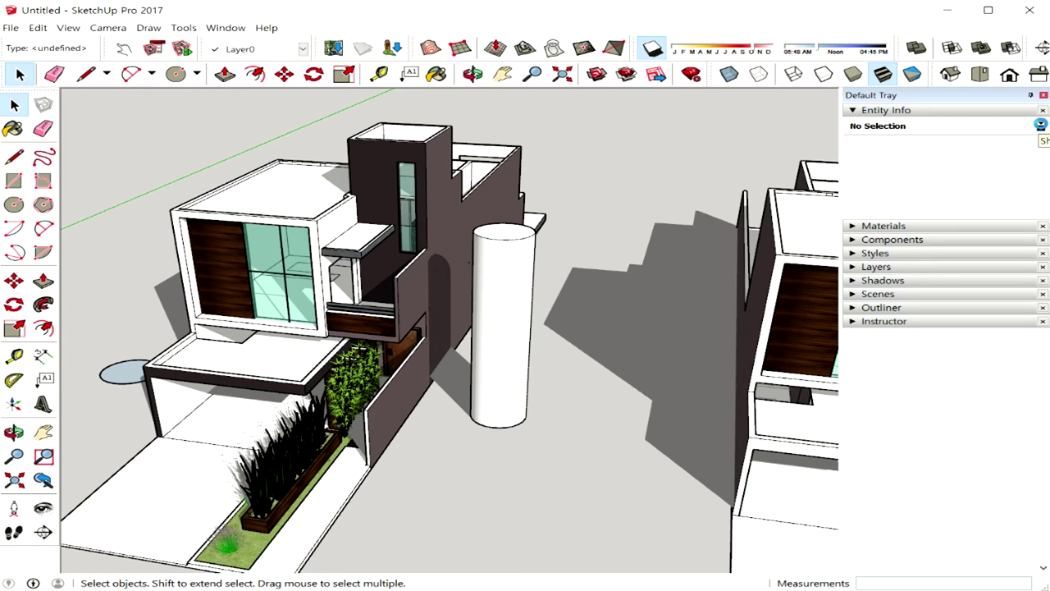
click(1041, 128)
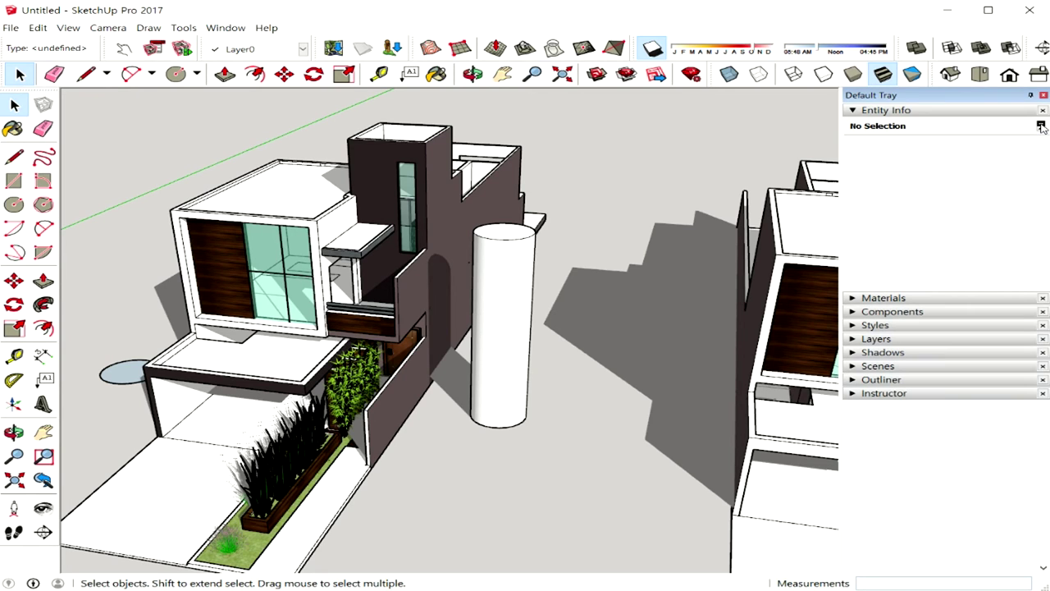
click(515, 354)
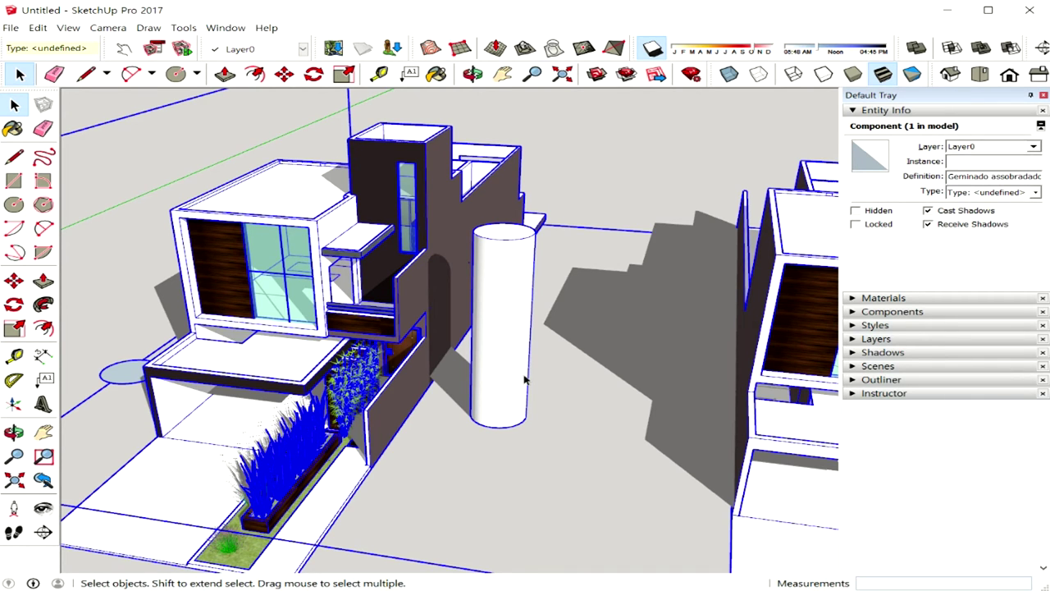
Step: Edit the house component, select the cylinder surface, and untick its Cast Shadows
double_click(527, 376)
right_click(534, 361)
click(532, 336)
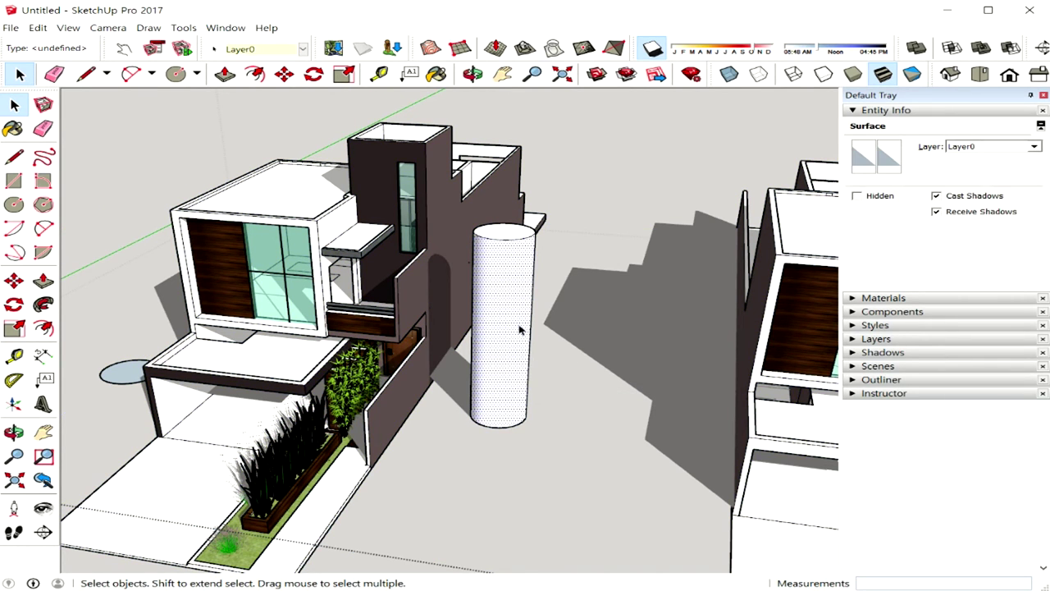
middle_drag(604, 323, 535, 358)
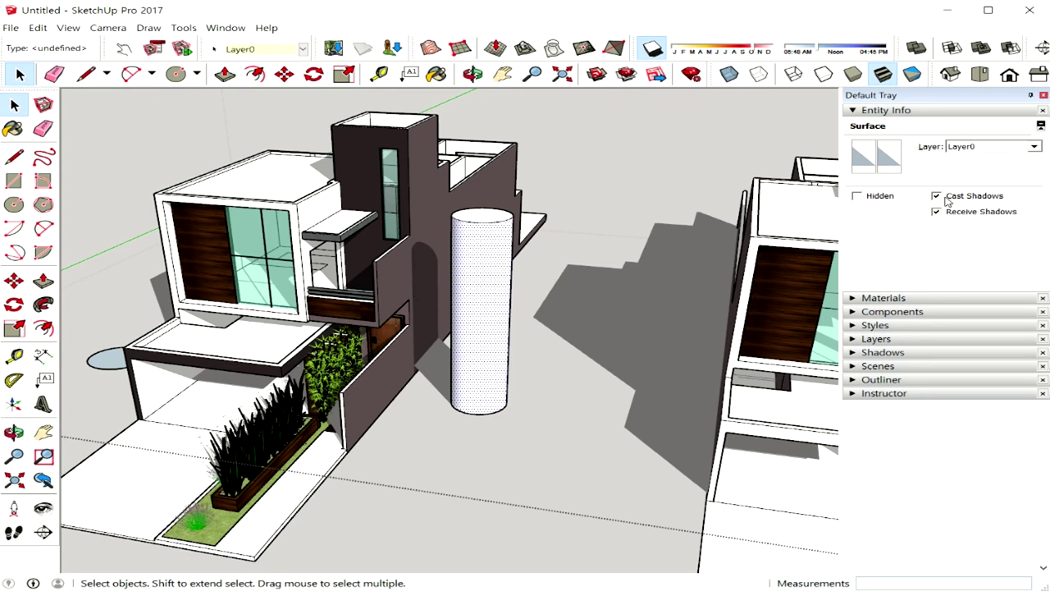
click(938, 199)
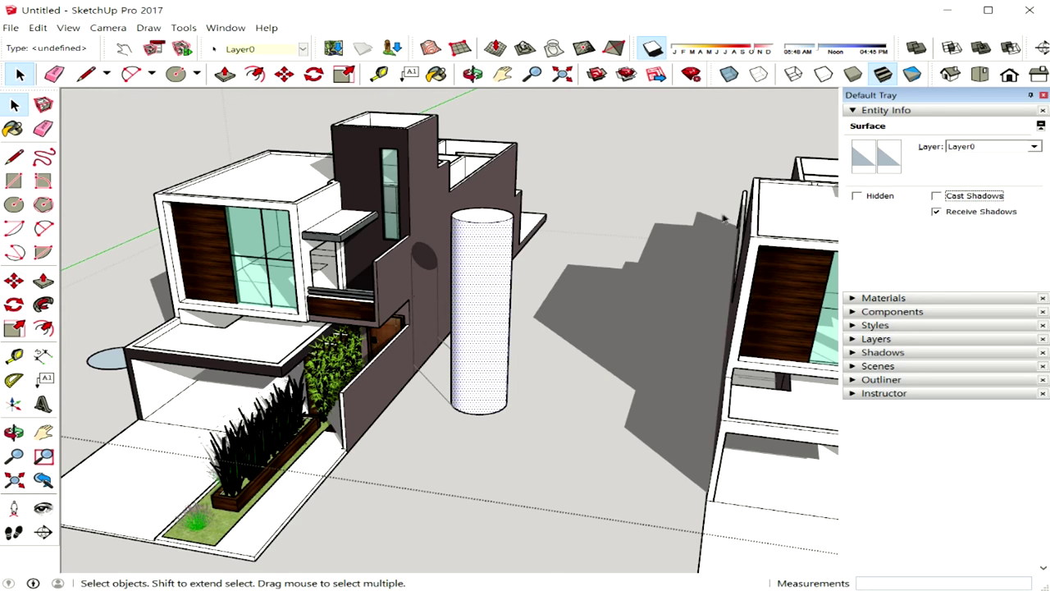
Step: Untick the cylinder's Receive Shadows, then re-tick Cast Shadows and compare its shadow
click(937, 212)
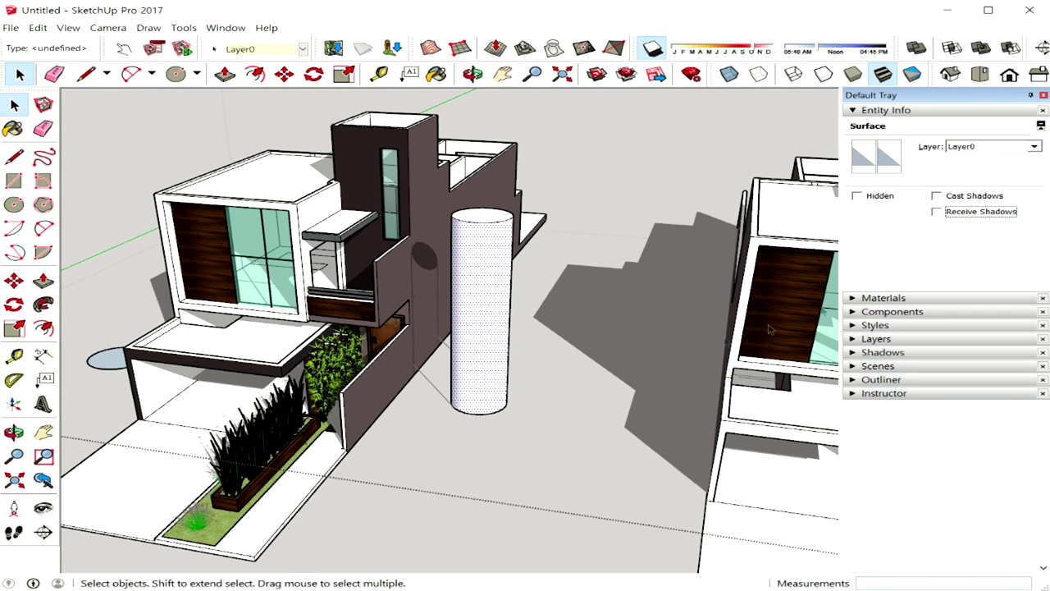
middle_drag(505, 375, 479, 373)
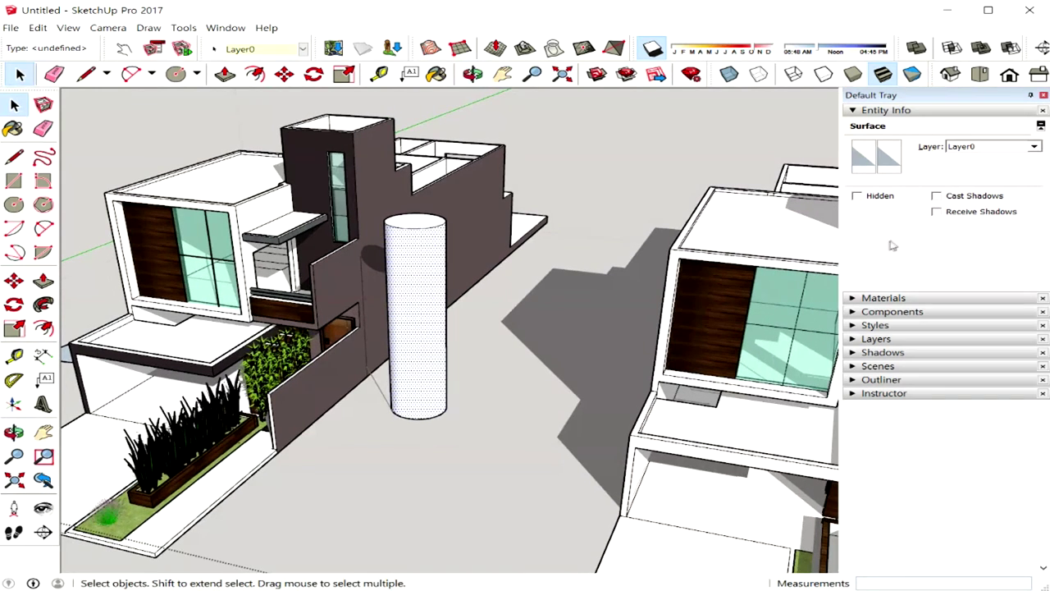
click(937, 195)
mouse_move(633, 325)
middle_down()
mouse_move(593, 326)
mouse_move(636, 324)
middle_up()
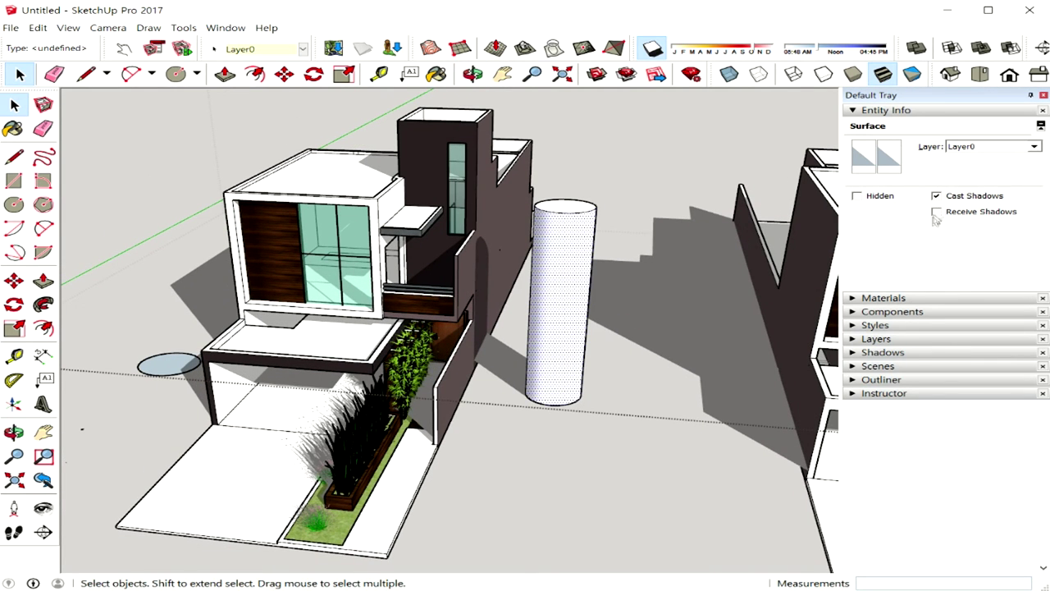
scroll(620, 318, down, 2)
scroll(620, 317, up, 1)
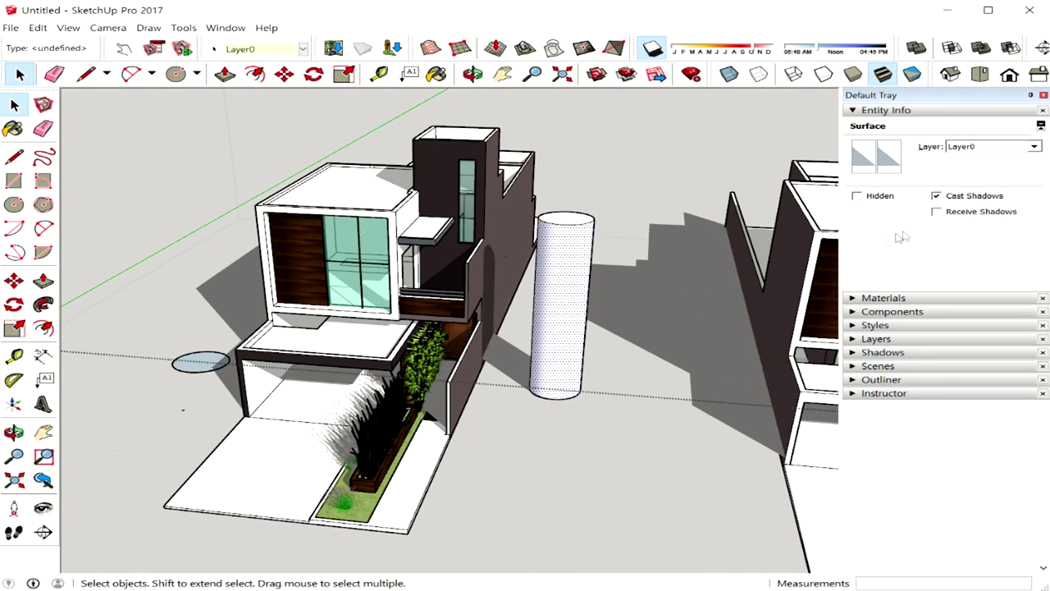
Step: Re-tick Receive Shadows and orbit to view the house from its other side
click(939, 212)
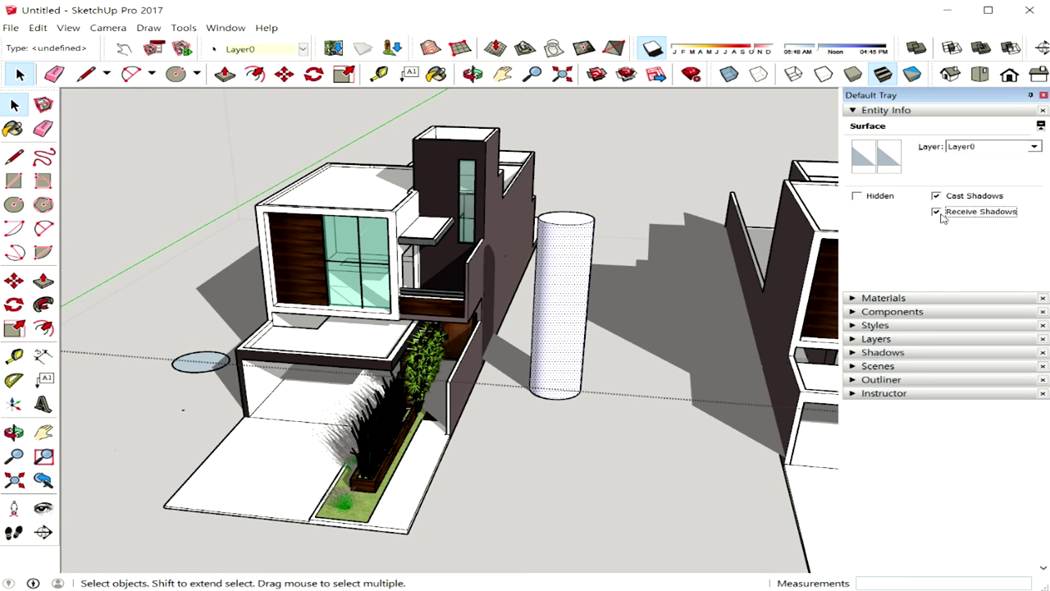
click(939, 212)
mouse_move(620, 383)
middle_down()
mouse_move(630, 365)
mouse_move(605, 352)
mouse_move(558, 408)
middle_up()
mouse_move(673, 369)
middle_down()
mouse_move(456, 430)
mouse_move(805, 277)
middle_up()
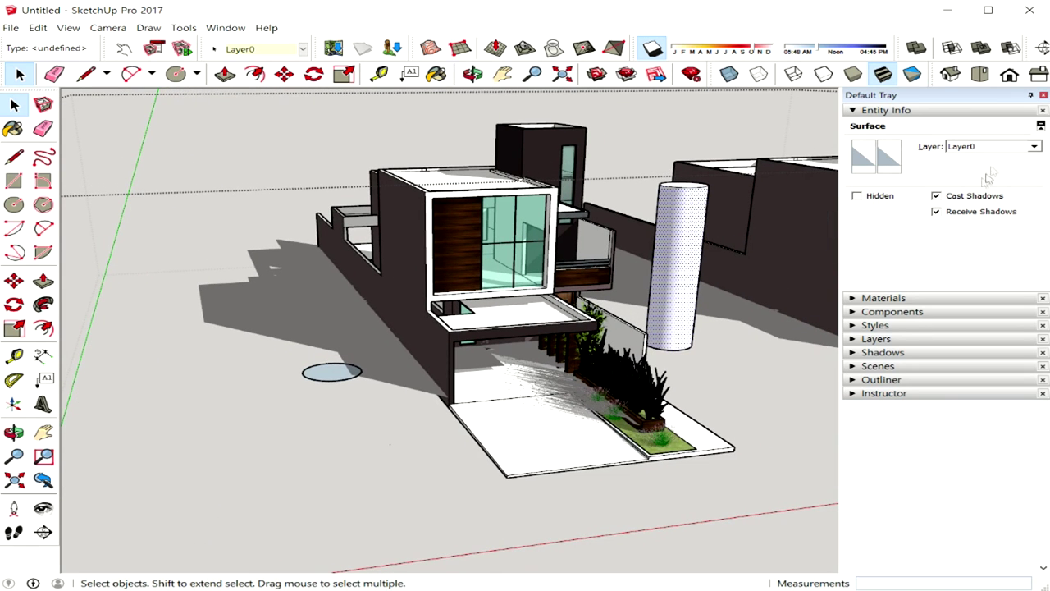
Step: Hide the extra Entity Info rows and orbit to view the houses' morning shadows from the front
click(1040, 126)
middle_drag(640, 360, 548, 377)
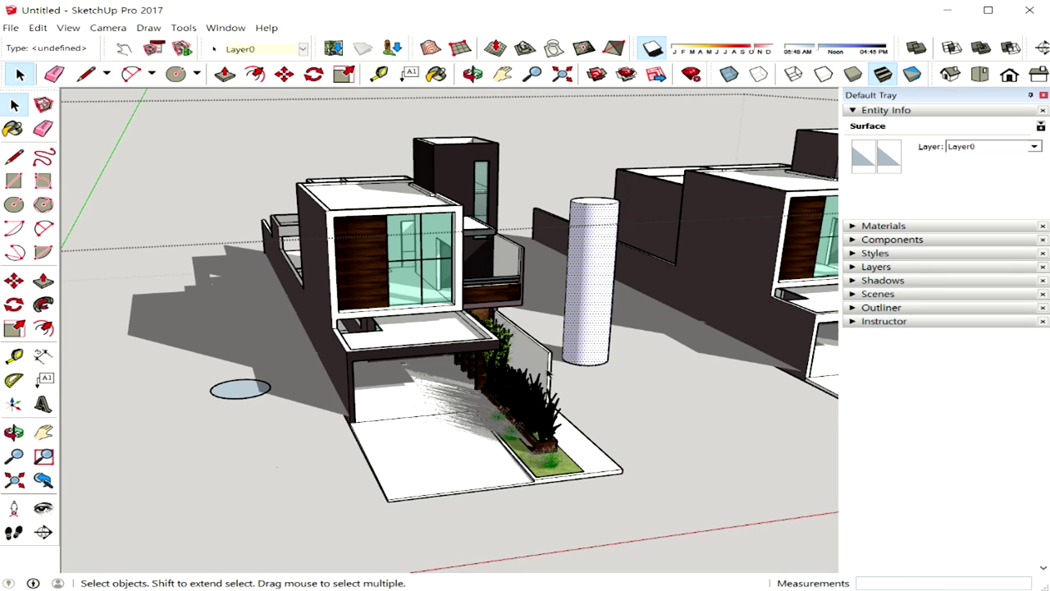
middle_drag(622, 353, 585, 360)
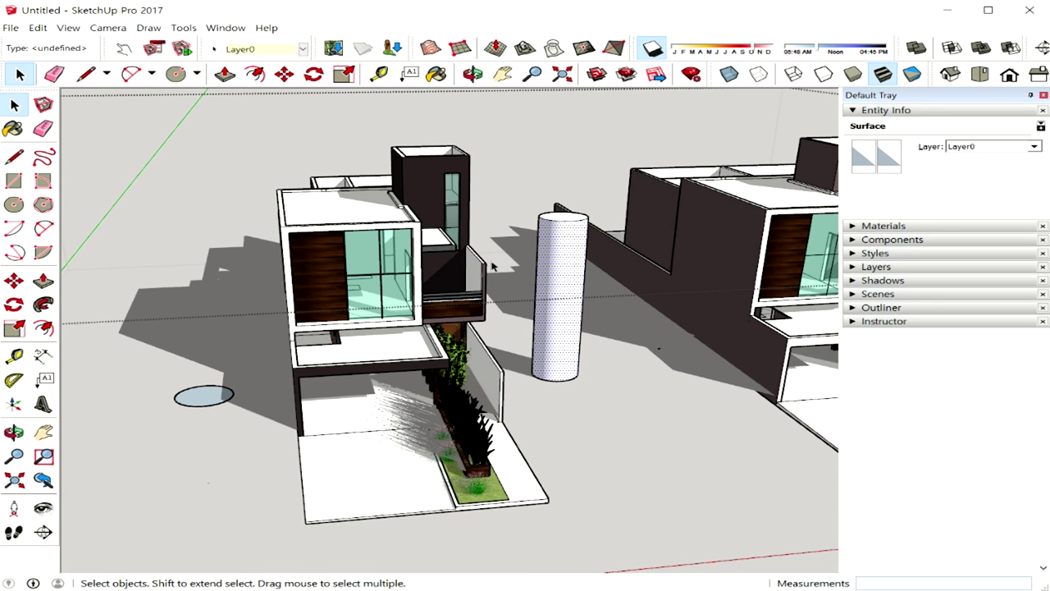
Step: Toggle the model's shadows off and back on, orbiting to compare
click(648, 51)
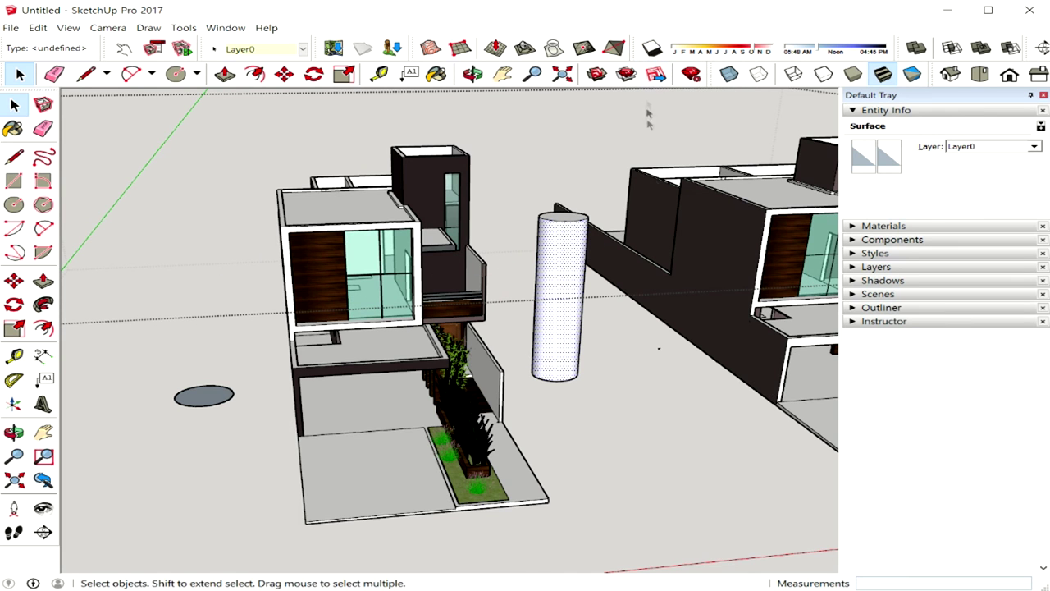
mouse_move(599, 329)
middle_down()
mouse_move(556, 342)
mouse_move(628, 328)
mouse_move(578, 333)
middle_up()
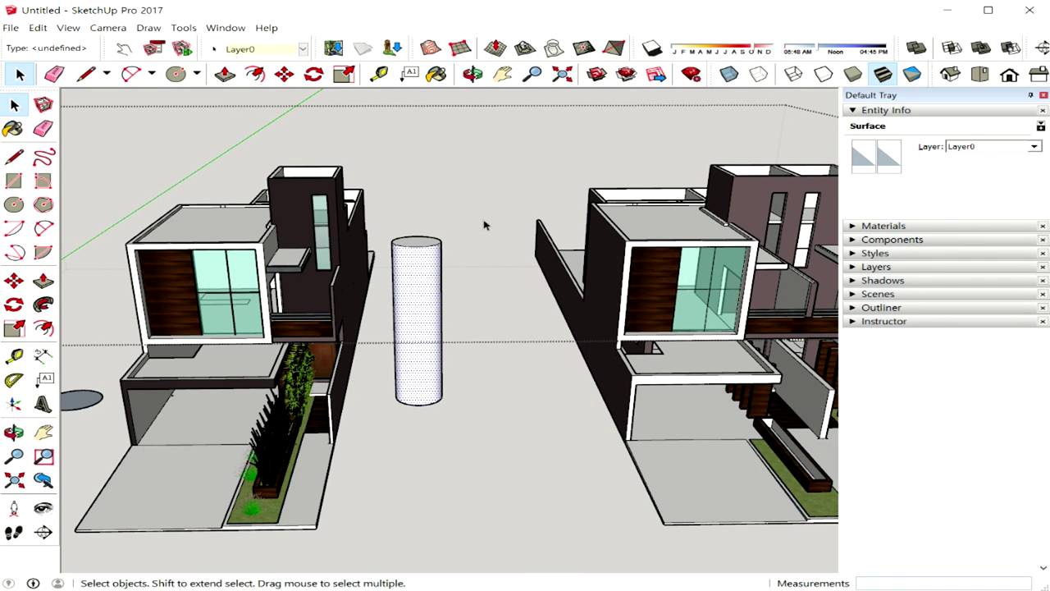
click(645, 51)
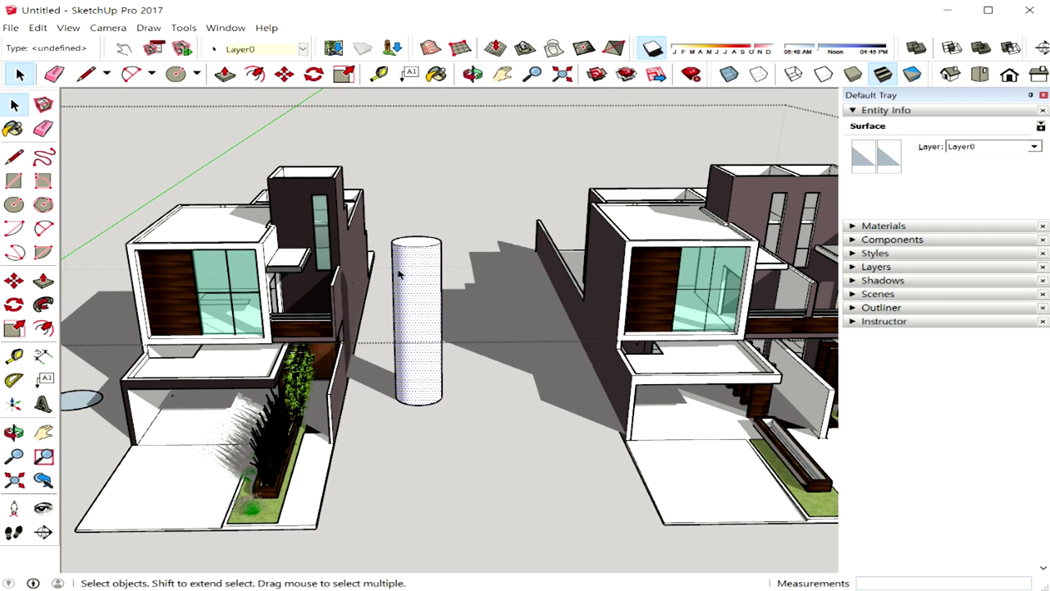
middle_drag(399, 274, 544, 255)
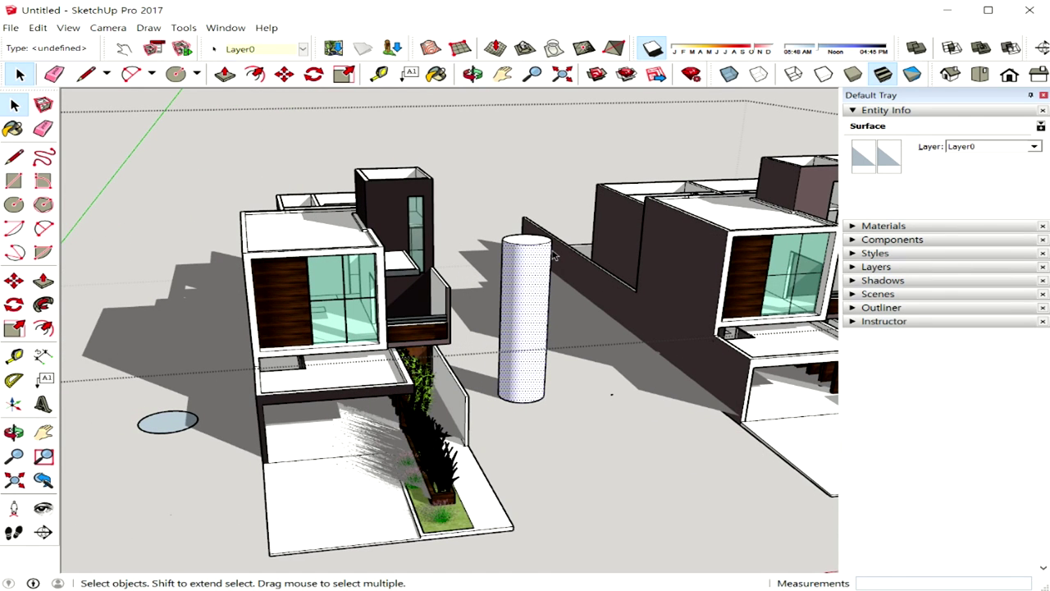
Step: Switch shadows off again, orbit to show both houses, and collapse Entity Info
click(654, 49)
middle_drag(624, 320, 540, 310)
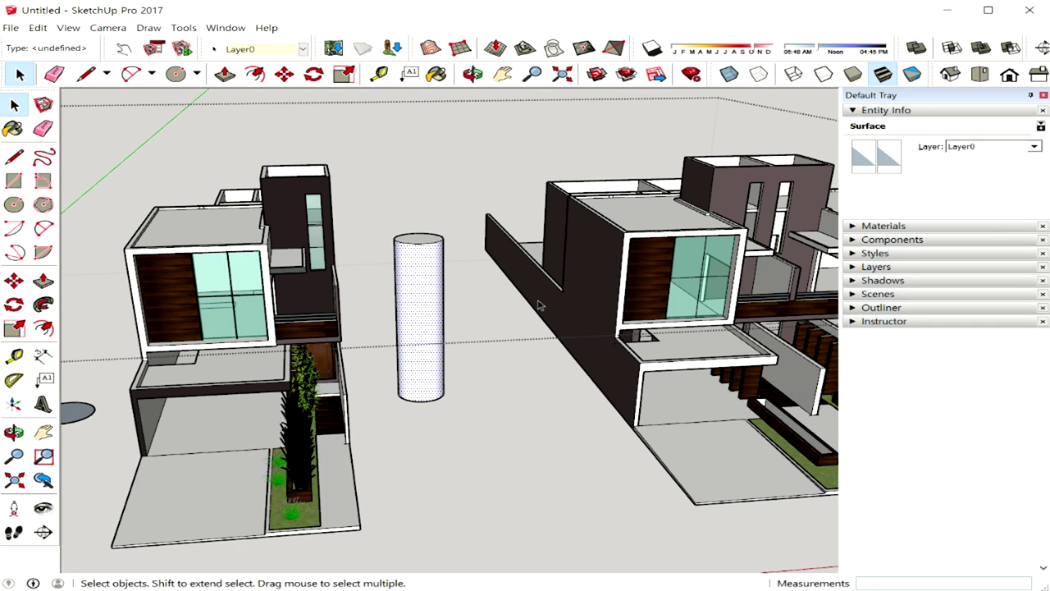
scroll(515, 381, down, 1)
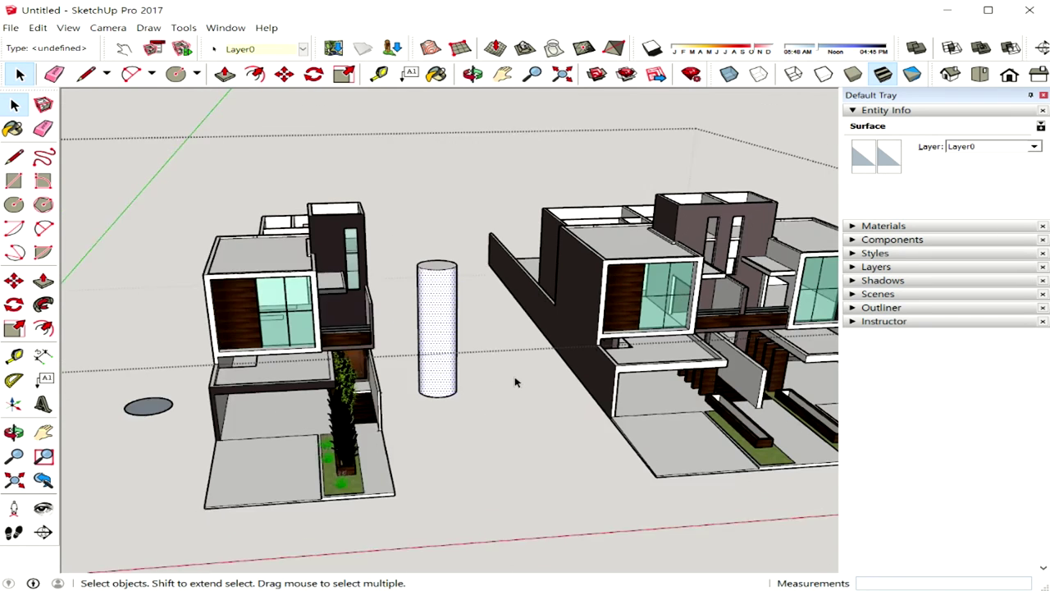
scroll(516, 382, down, 1)
middle_drag(566, 375, 518, 363)
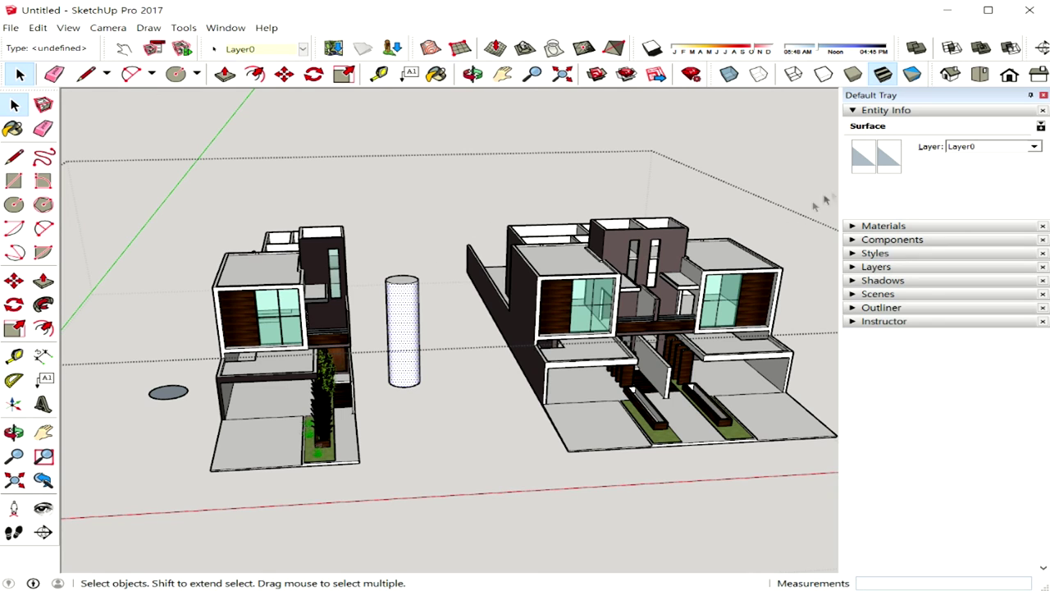
click(863, 113)
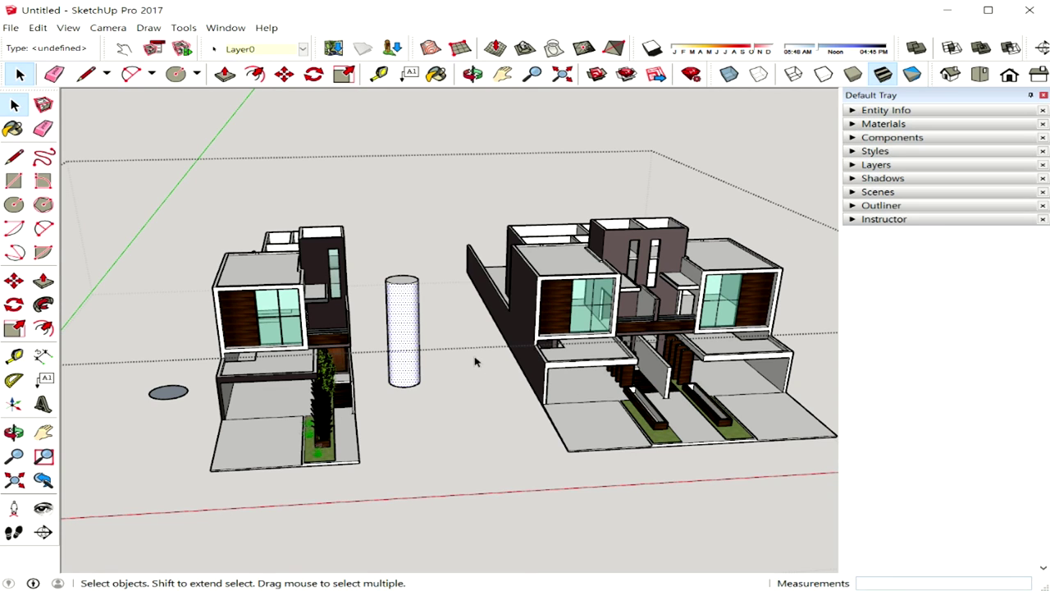
Step: Deselect the cylinder by clicking empty space and orbit to a new view of both houses
click(469, 502)
middle_drag(525, 409, 527, 384)
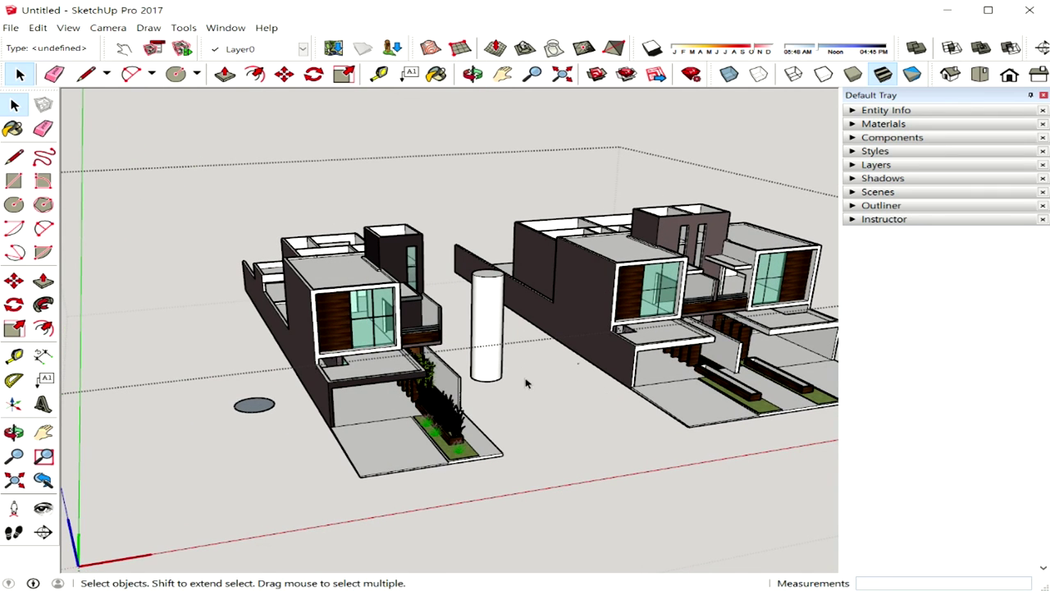